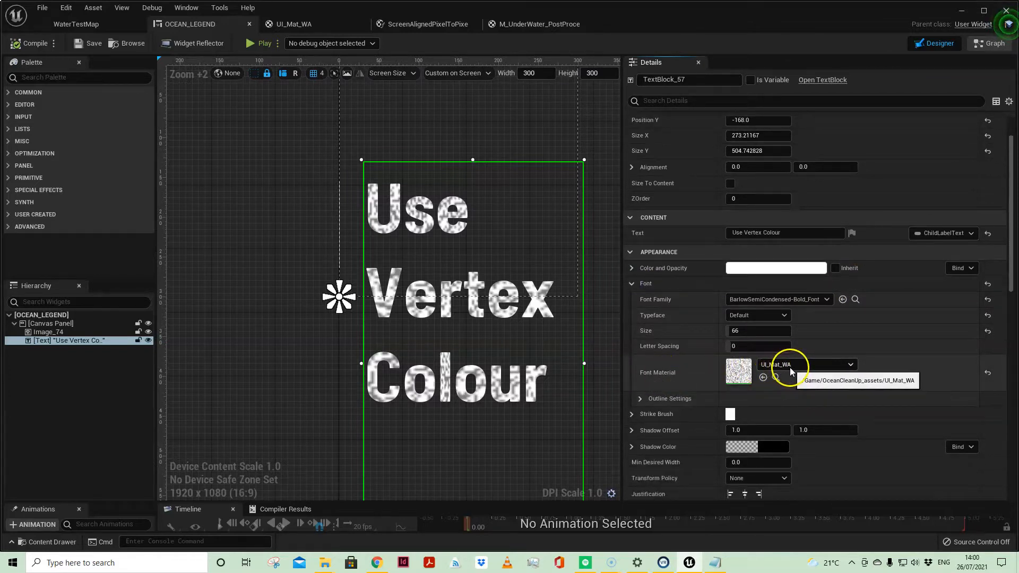
Step: Examine the UI_Mat_WA material graph, checking the result node's Material Domain options and the Vertex Color node
click(320, 23)
right_drag(393, 228, 318, 230)
drag(690, 154, 773, 314)
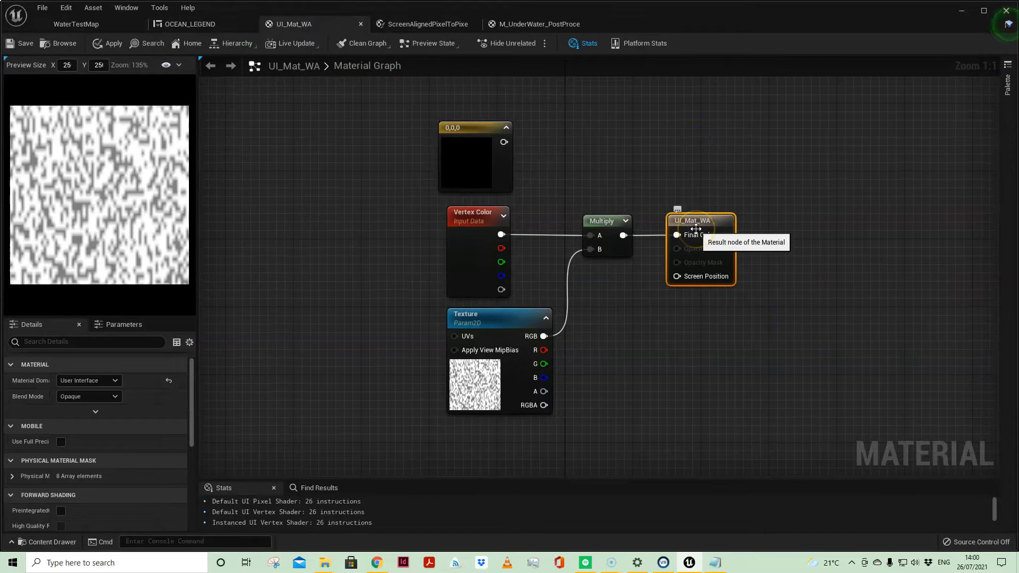
drag(52, 382, 84, 382)
click(111, 381)
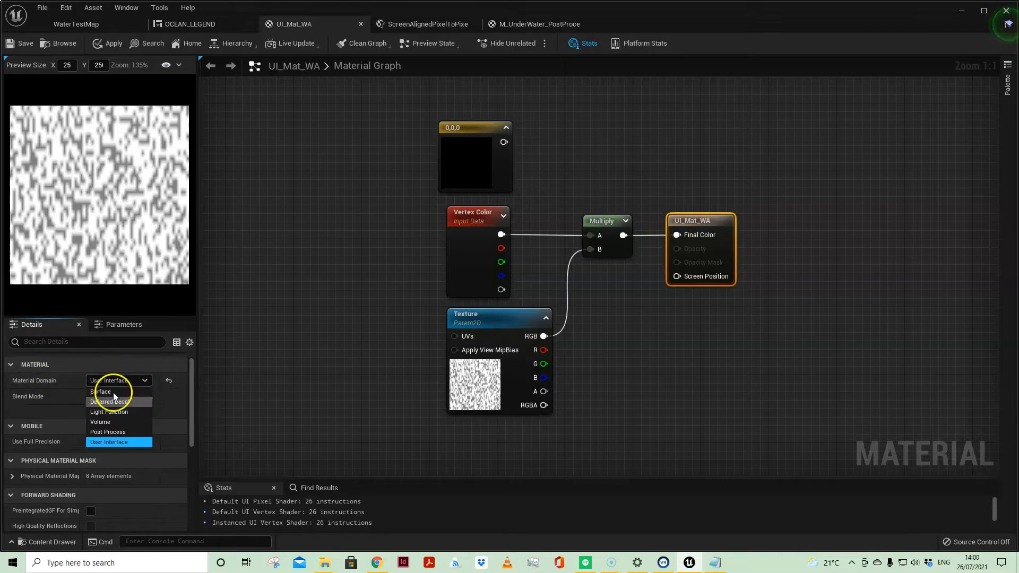
click(311, 367)
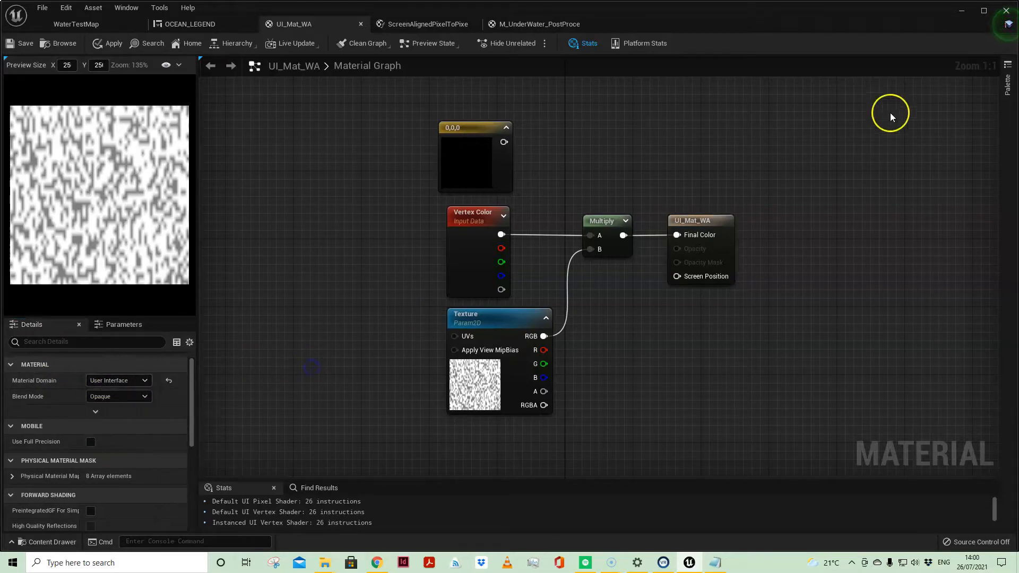
drag(774, 210, 670, 313)
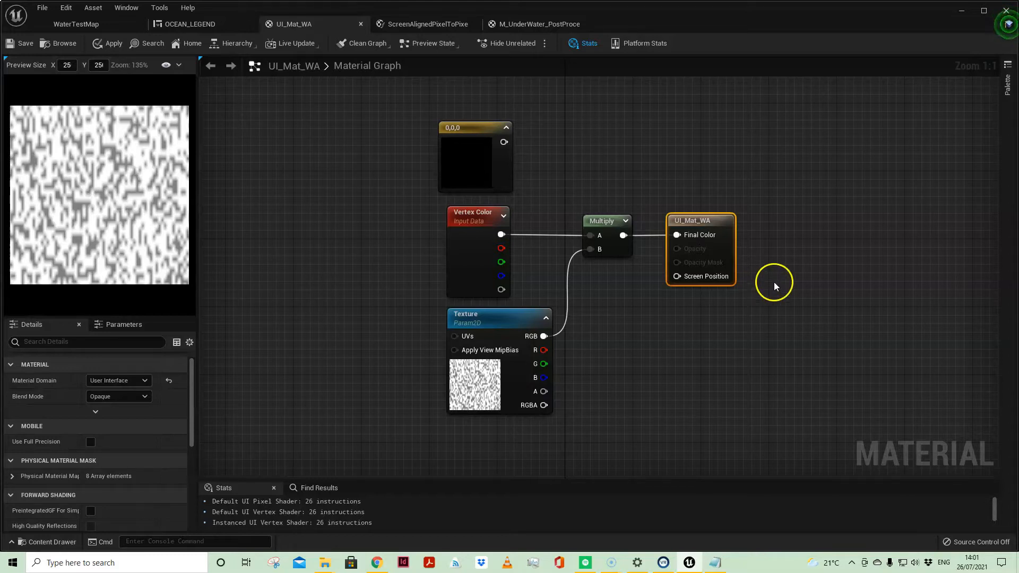
click(666, 156)
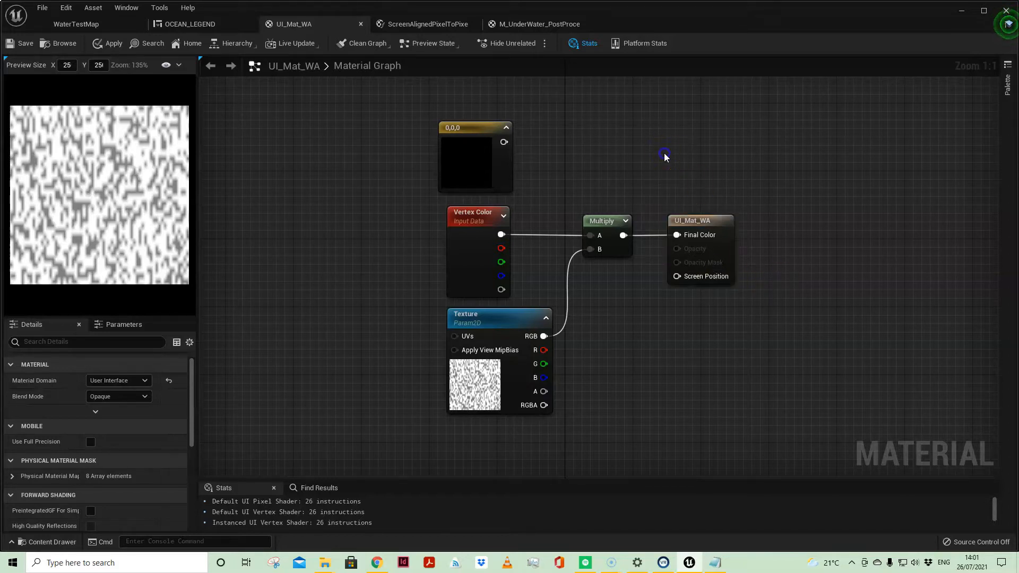
click(460, 223)
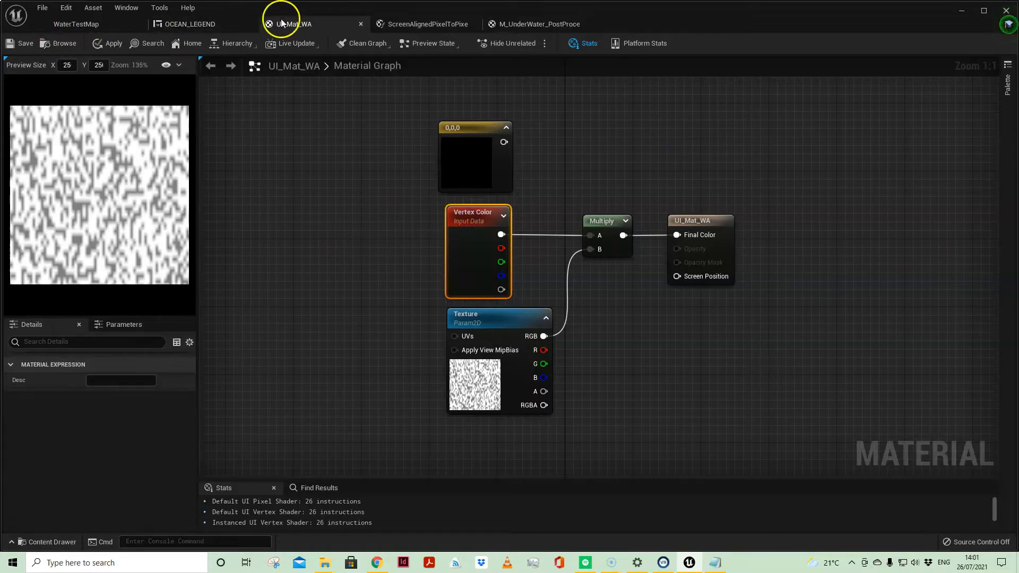
Step: Try a light green Color and Opacity on the text block in OCEAN_LEGEND, and discard the change
click(217, 26)
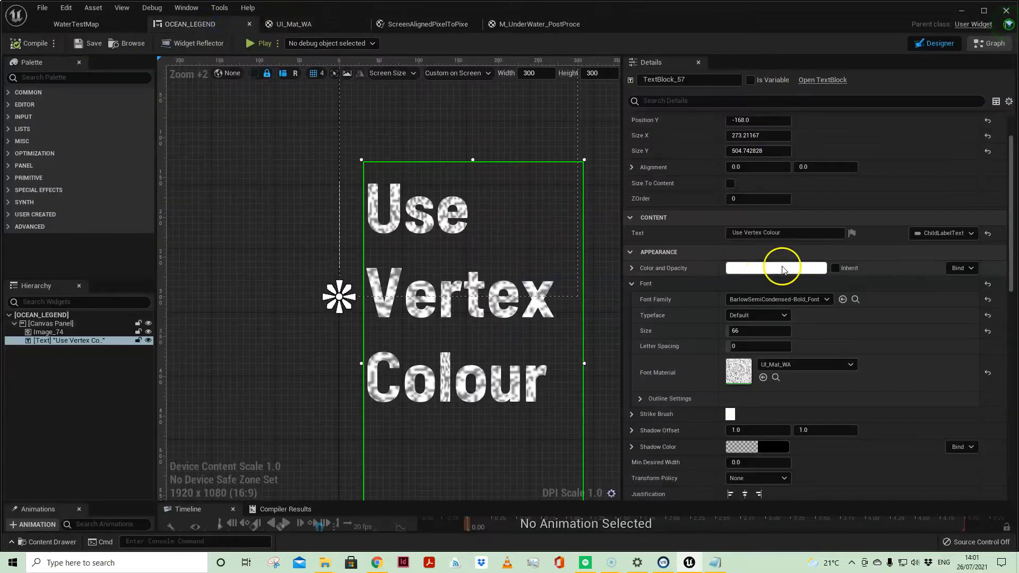
drag(861, 328, 844, 402)
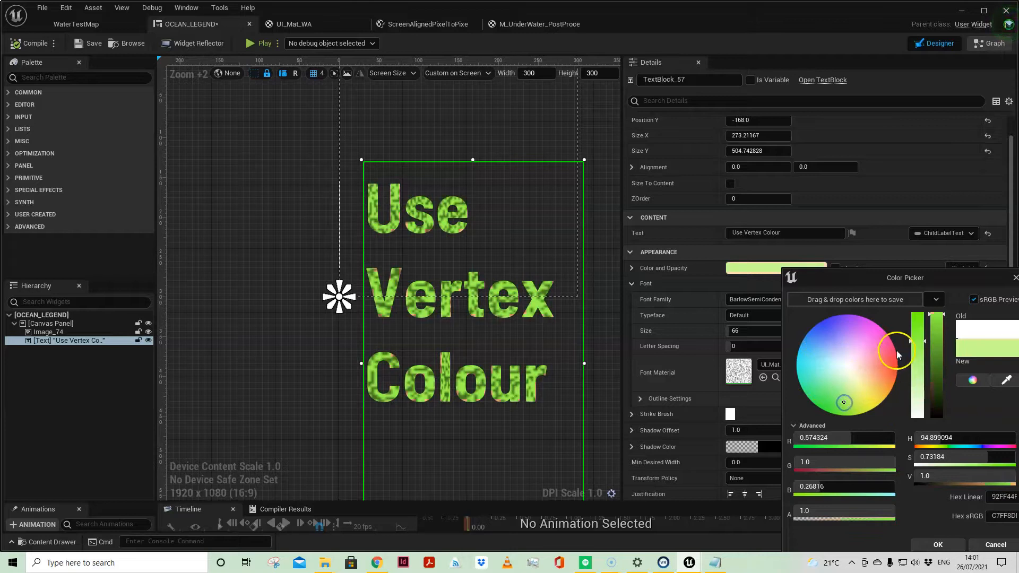
click(990, 546)
Step: In UI_Mat_WA, set the black constant vector node's colour to bright blue, about 0, 0.0532, 1
click(316, 24)
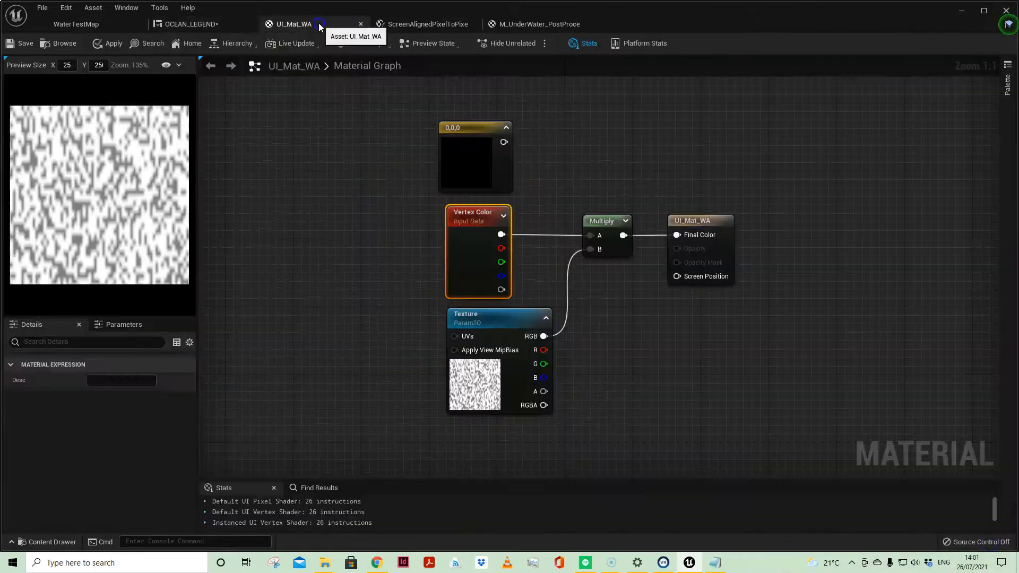
click(470, 126)
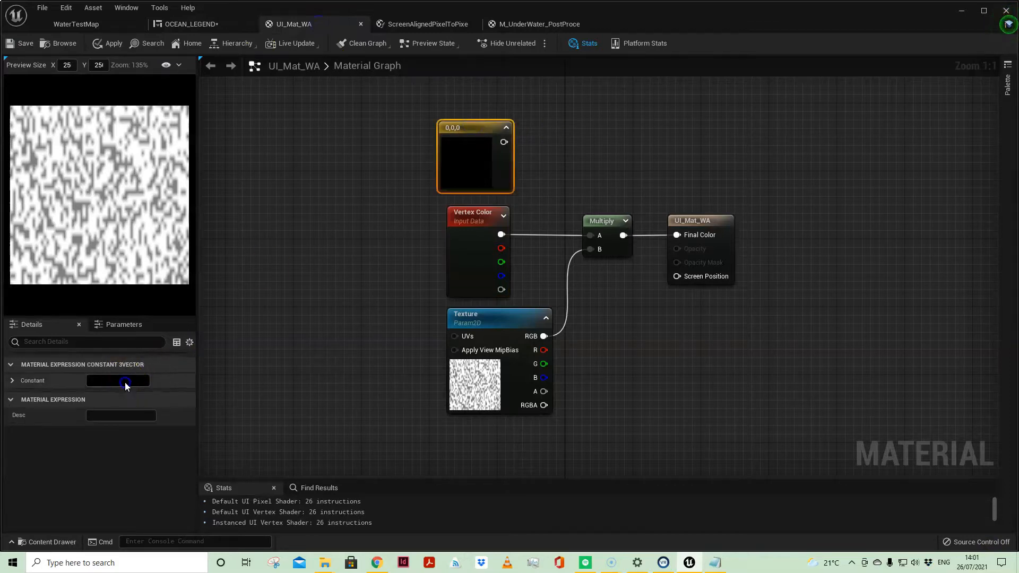
click(124, 381)
drag(209, 367, 154, 308)
click(280, 314)
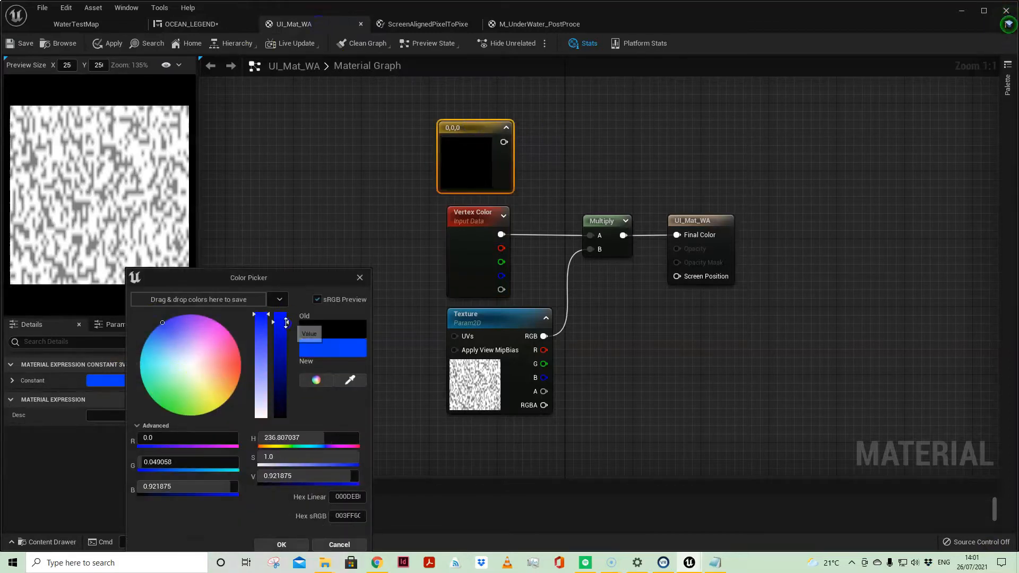
click(297, 543)
Step: Connect the blue constant to the Multiply node's A input in place of Vertex Color, and save the material
drag(503, 142, 591, 236)
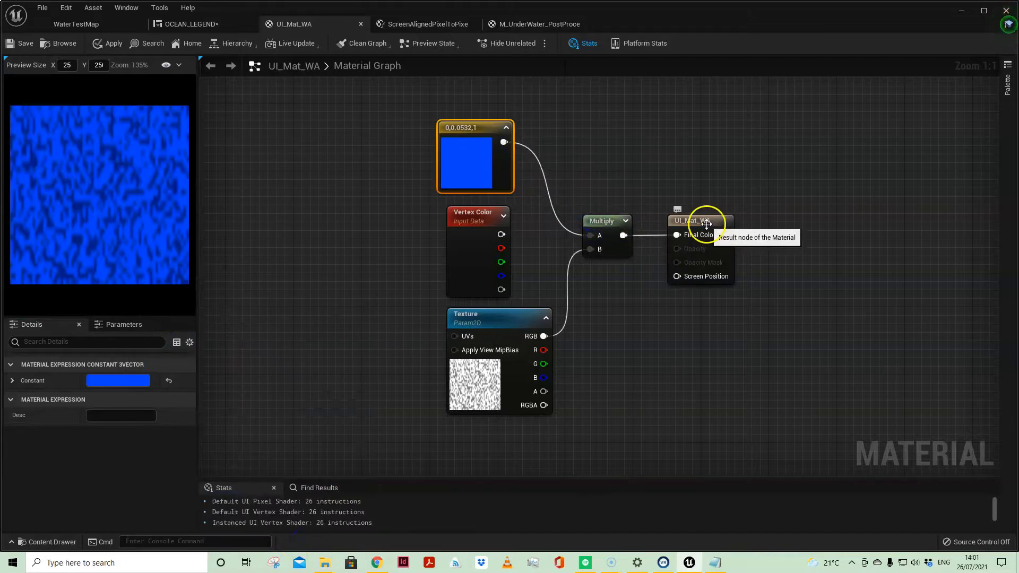
click(18, 43)
Step: Set the OCEAN_LEGEND text block's Color and Opacity to dark pink, about R 0.42, G 0, B 0.15
click(175, 24)
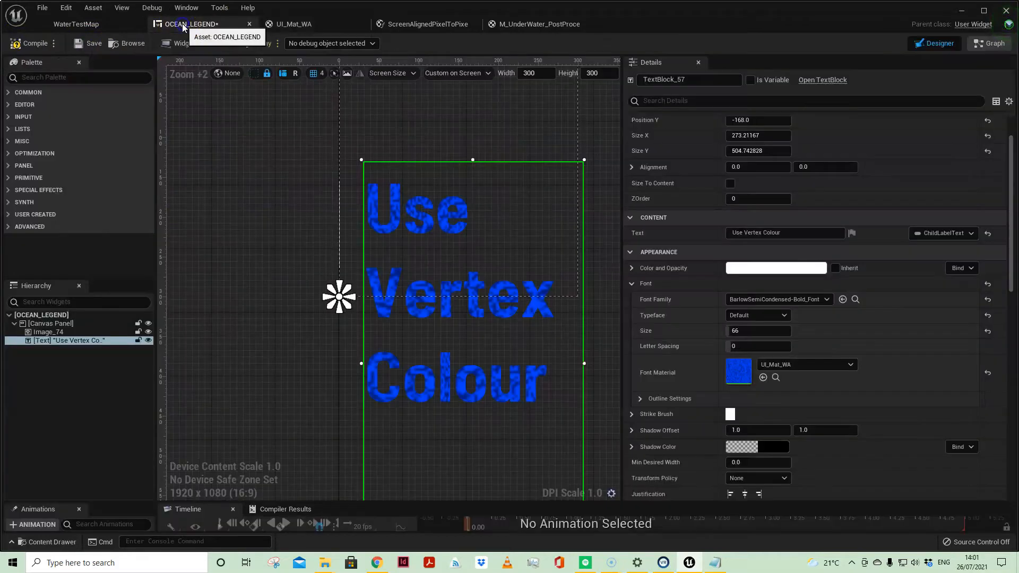
click(798, 275)
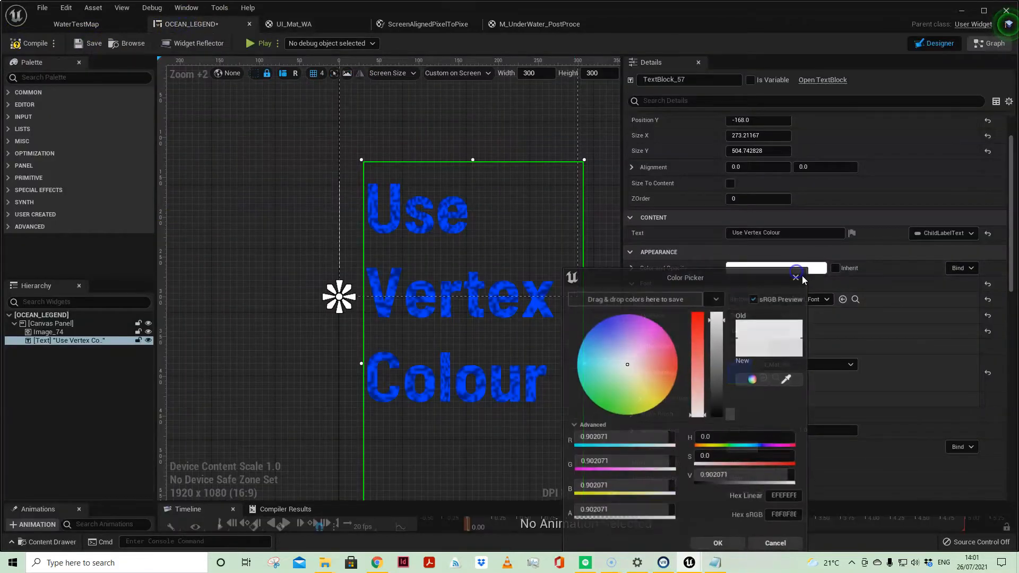
click(675, 348)
drag(697, 312, 724, 374)
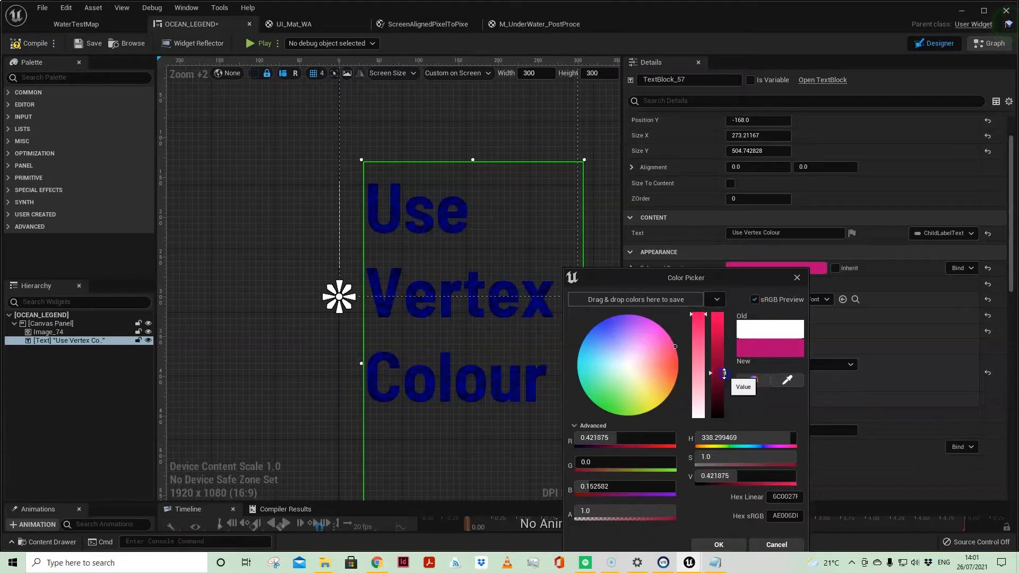
click(719, 545)
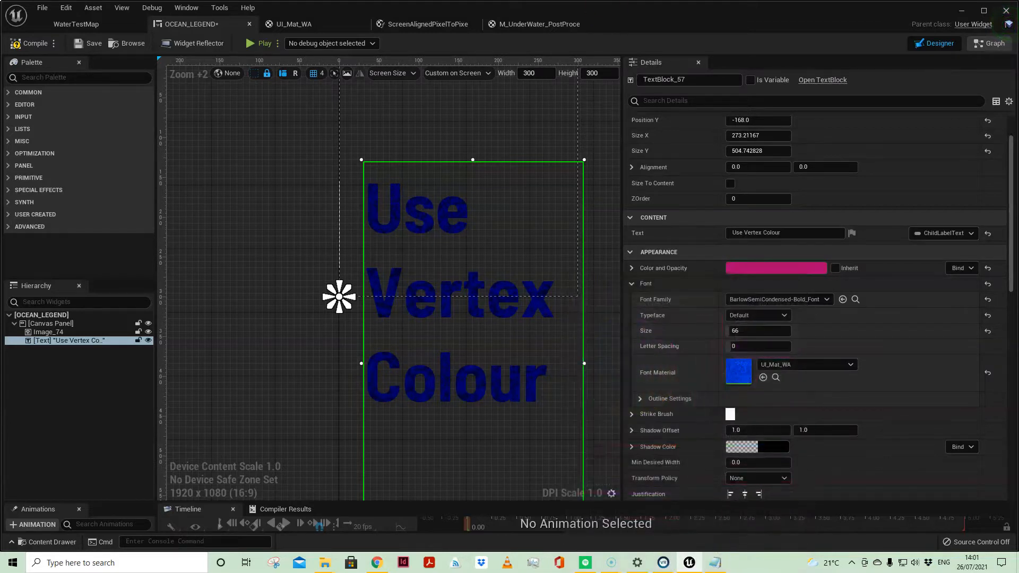
Step: Return to the UI_Mat_WA material and undo the last change
click(329, 26)
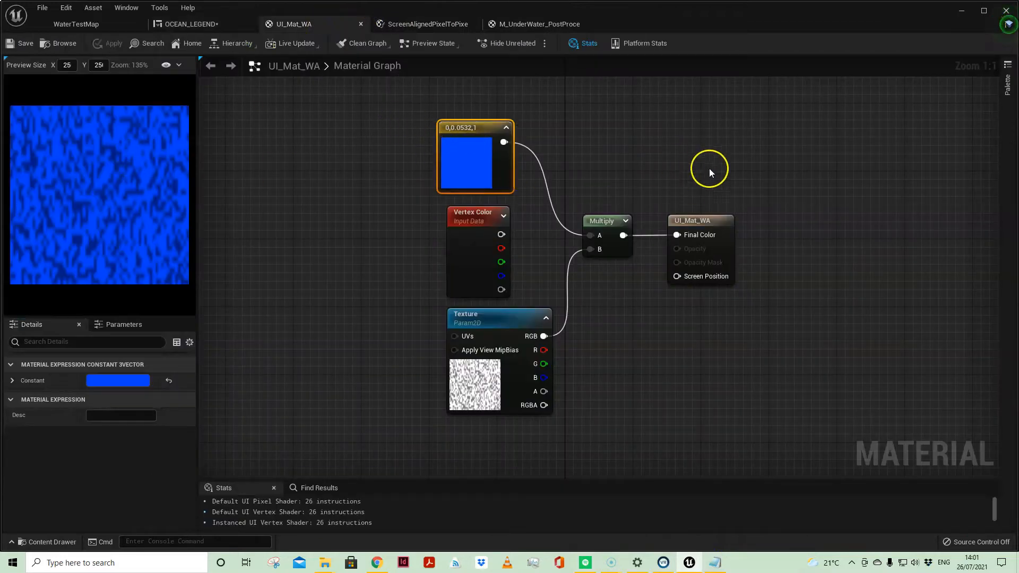
click(391, 269)
key(ctrl+z)
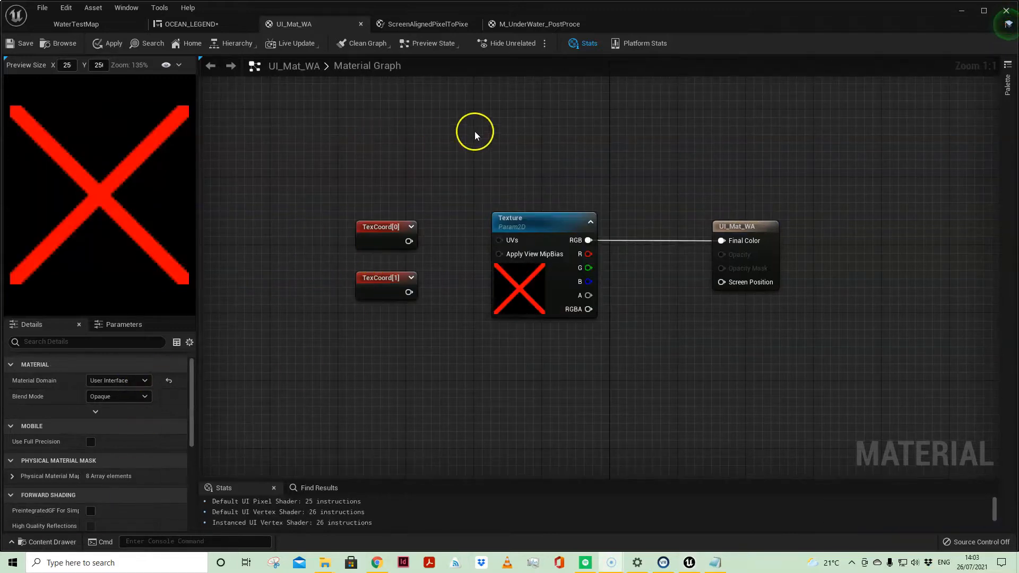
Step: Check the settings of the Texture and TexCoord[0] nodes, and save the UI_Mat_WA material
click(539, 220)
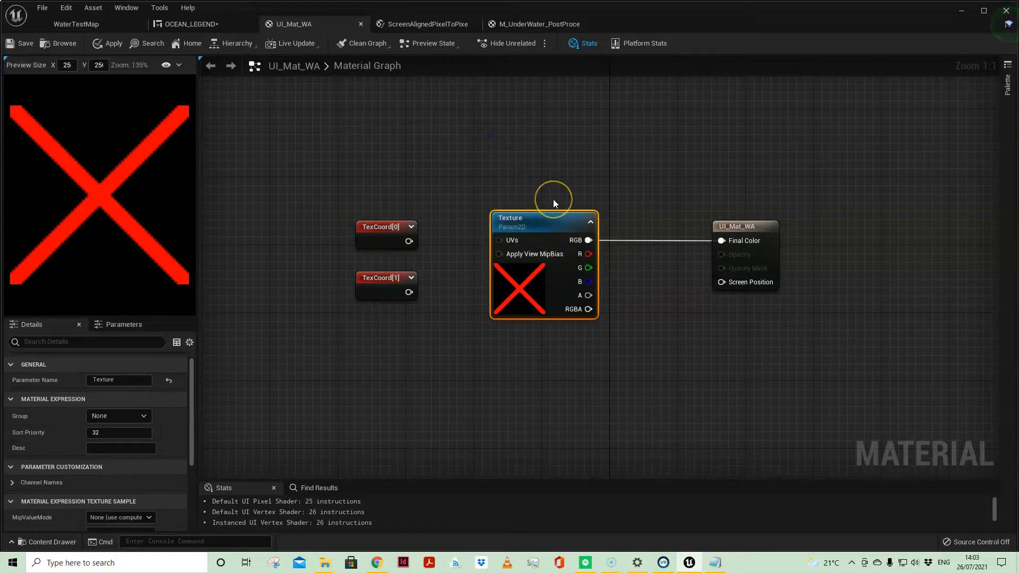
drag(366, 215, 428, 261)
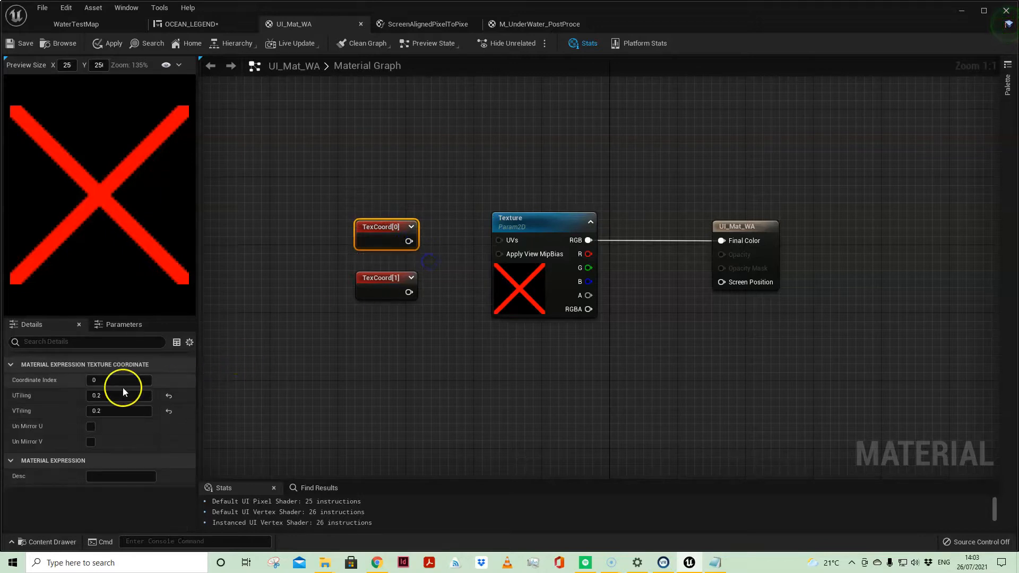
click(510, 164)
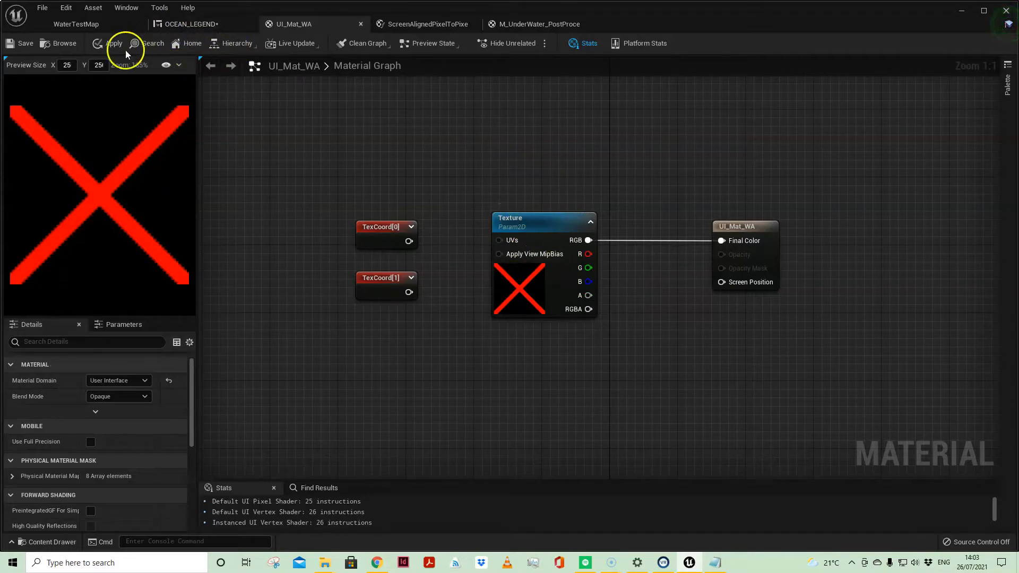
click(31, 45)
Step: In OCEAN_LEGEND, stretch the text block to about 691 wide to fit one line, and narrow it to about 329
click(178, 24)
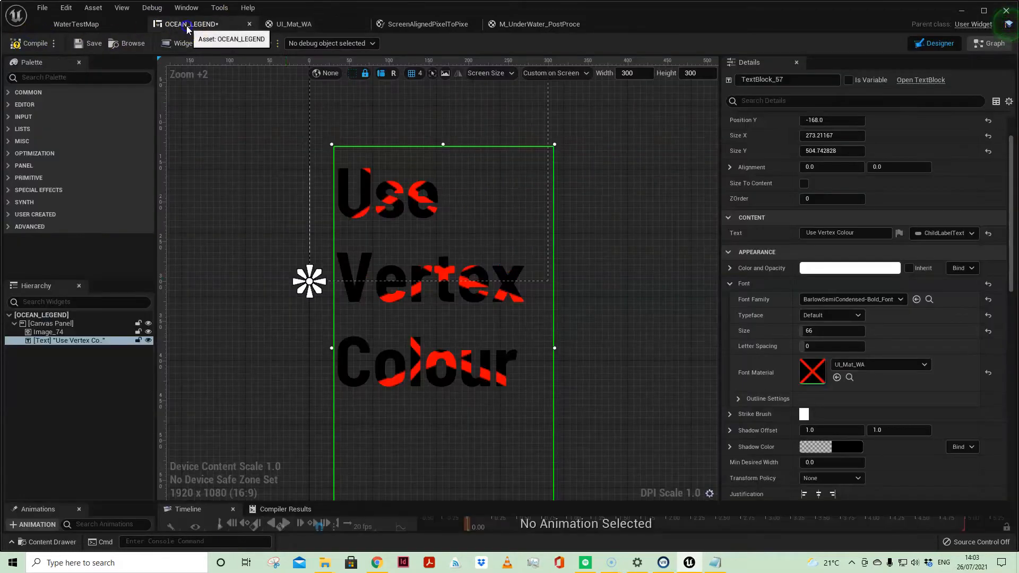
right_drag(623, 305, 540, 265)
drag(470, 309, 796, 308)
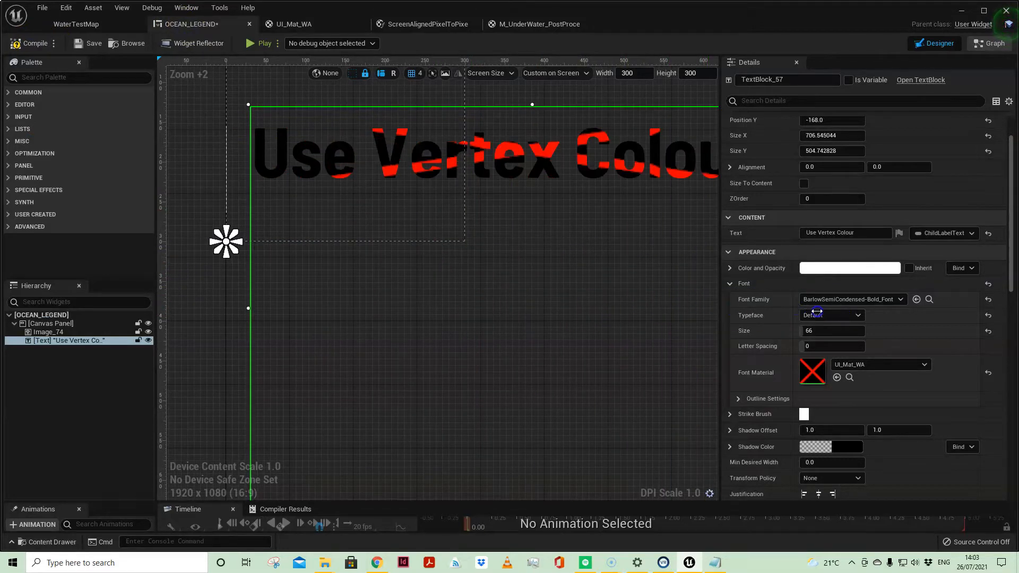
right_drag(613, 326, 584, 319)
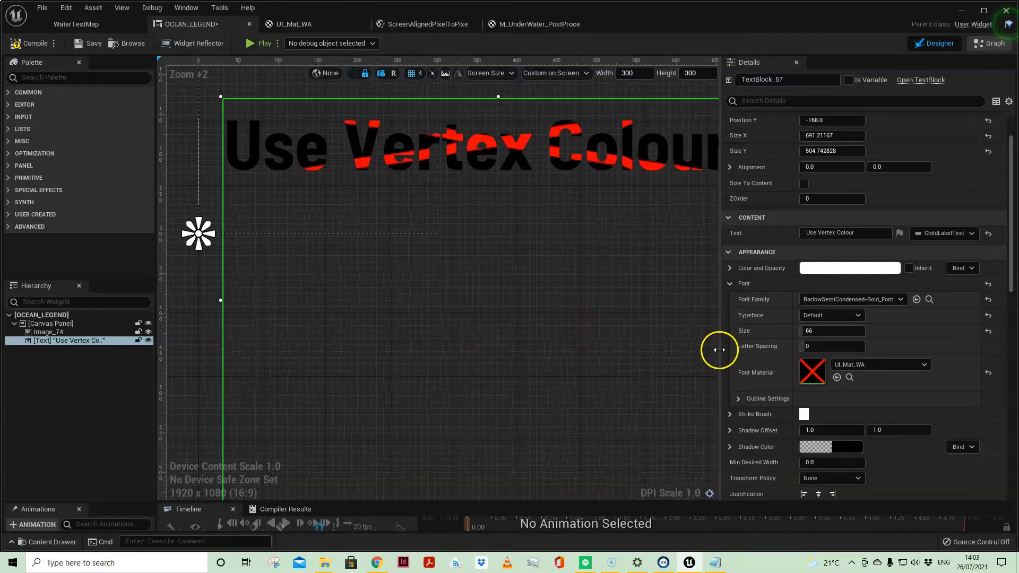
drag(720, 352, 871, 352)
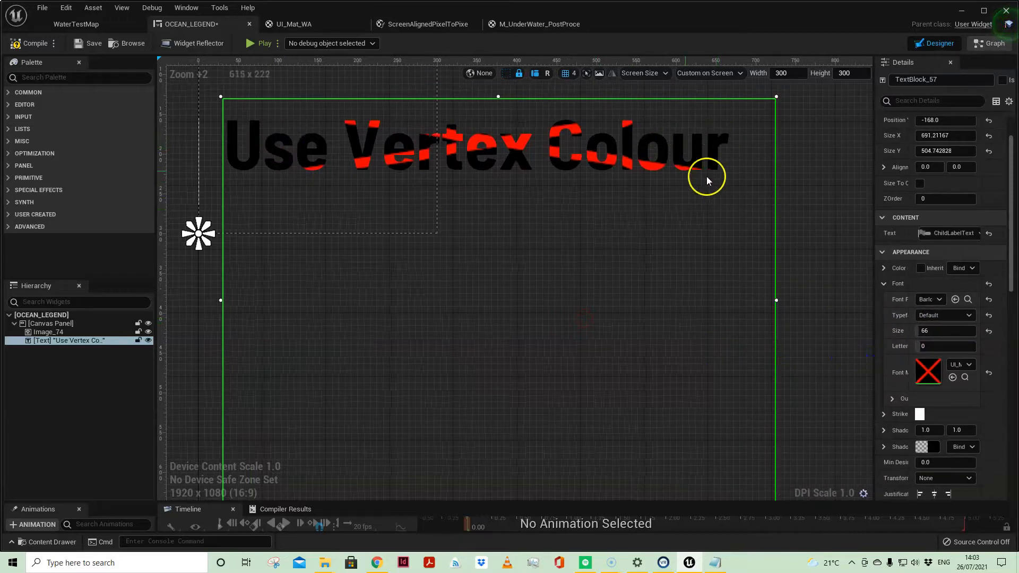
drag(776, 300, 488, 265)
Step: In UI_Mat_WA, connect TexCoord[1] to the Texture node's UVs input and apply the material
click(289, 24)
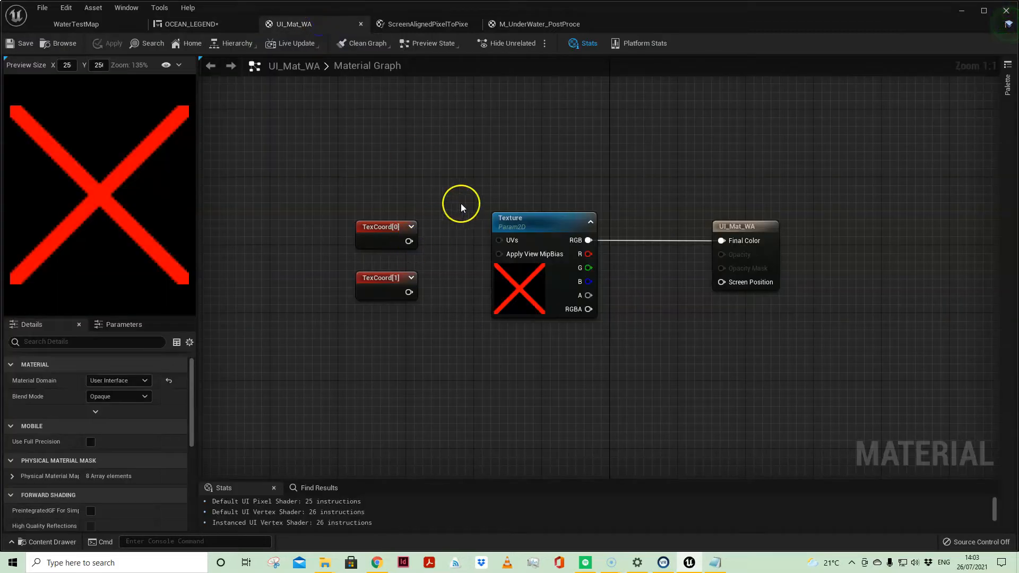
click(380, 284)
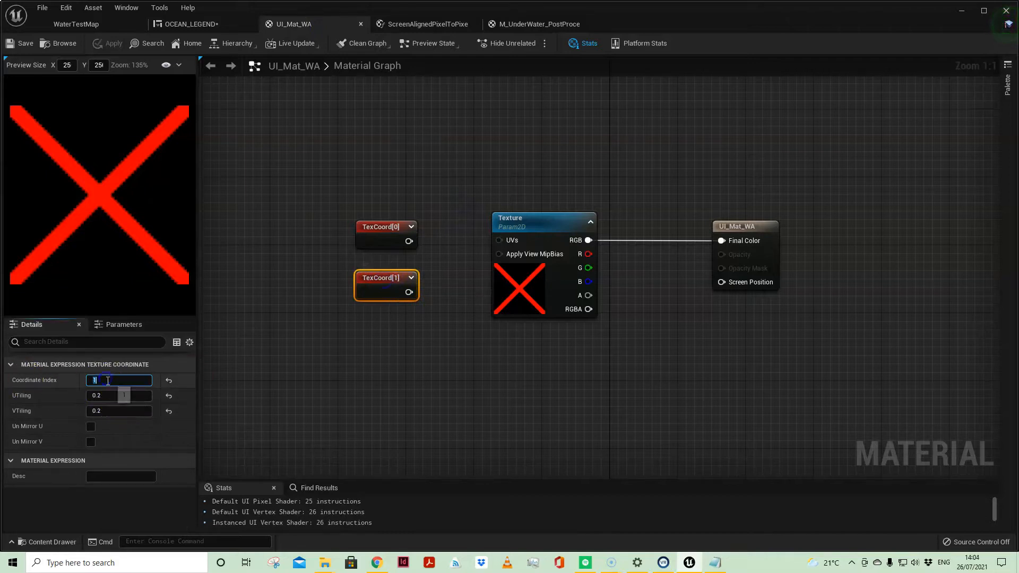
click(372, 373)
drag(409, 291, 499, 241)
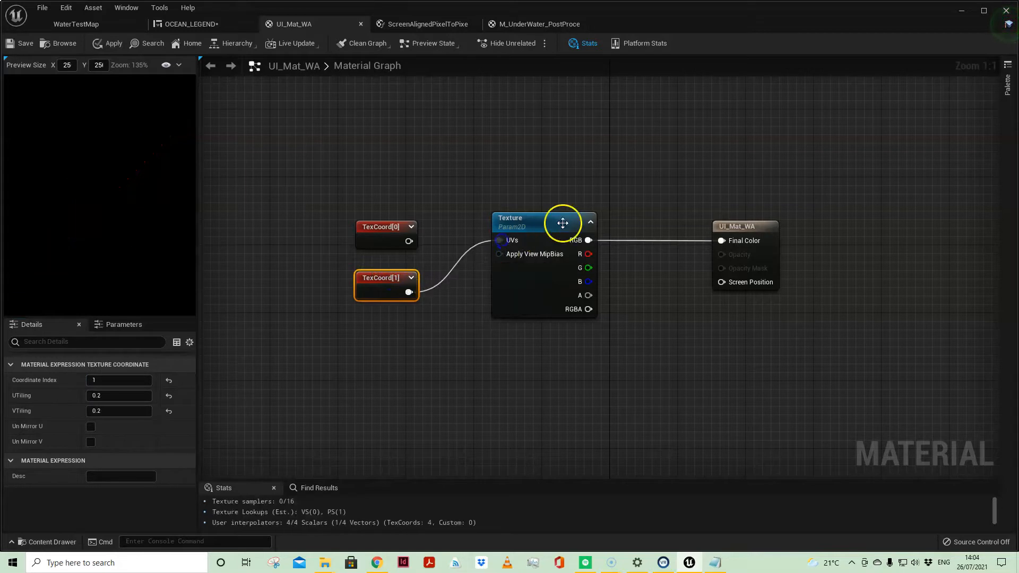
click(115, 43)
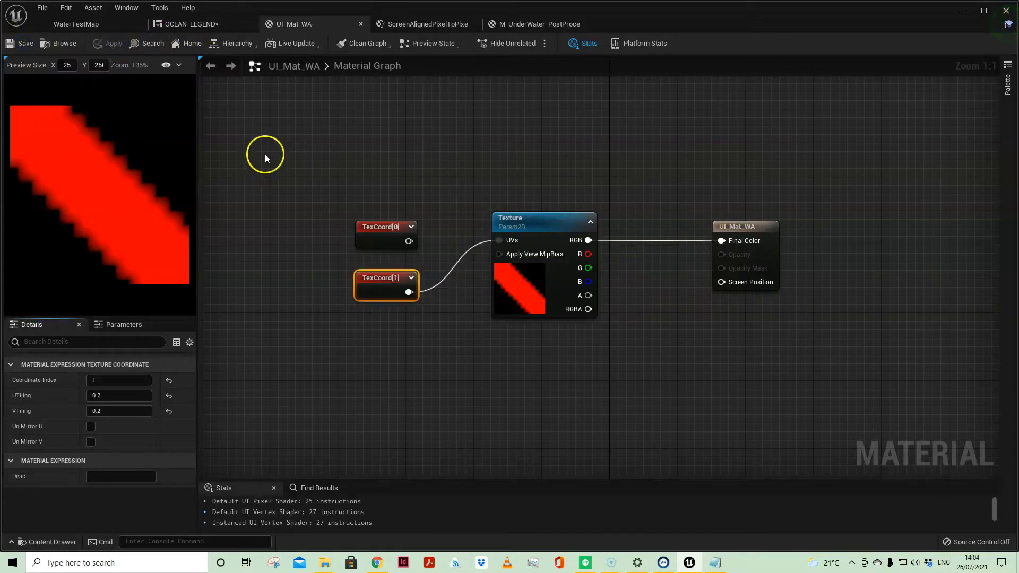
Step: Widen the text block in OCEAN_LEGEND to about 495
click(204, 25)
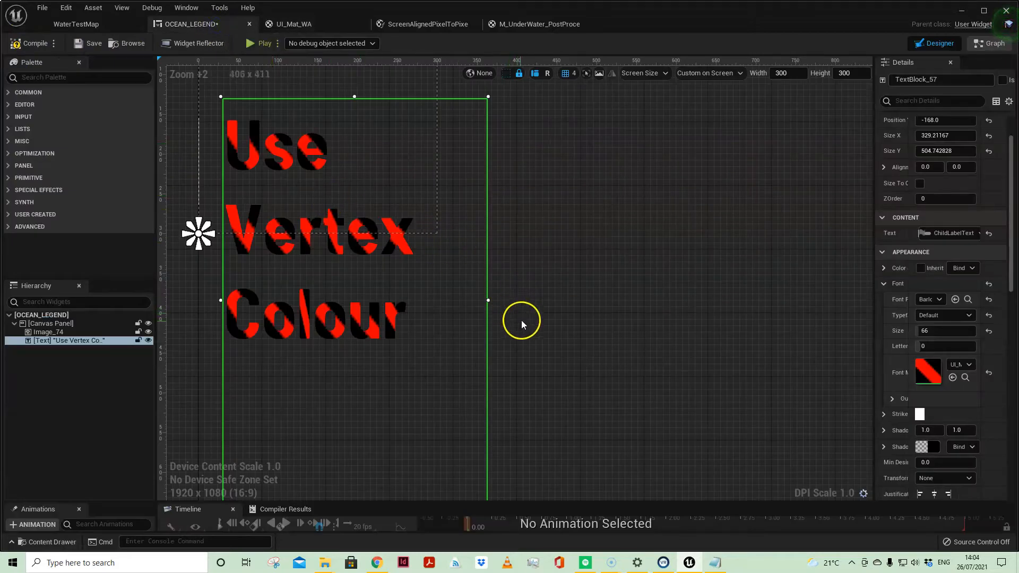
drag(489, 302, 621, 299)
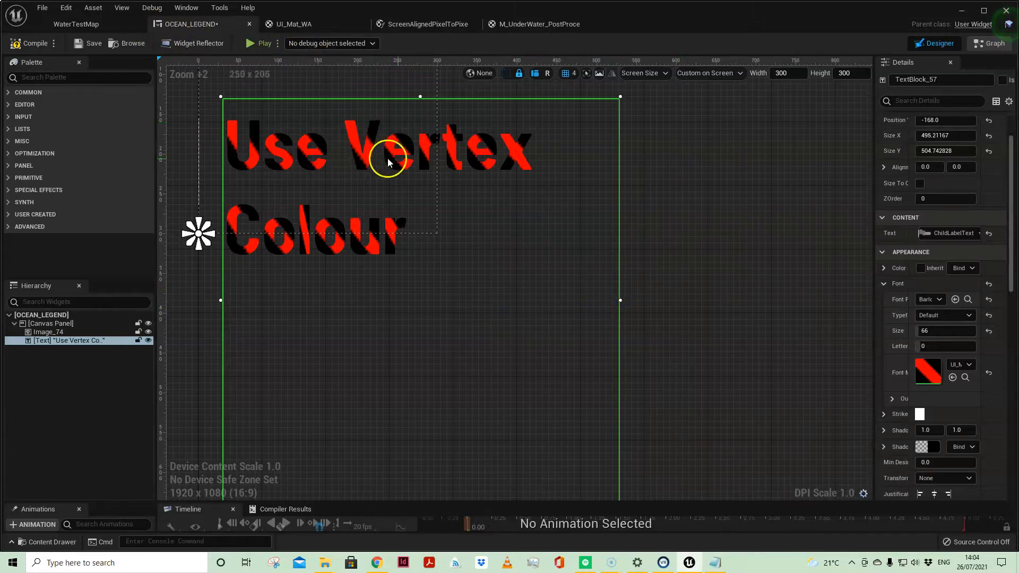
Step: Set both UTiling and VTiling of the TexCoord[1] node in UI_Mat_WA to 1.0 and apply the material
click(300, 25)
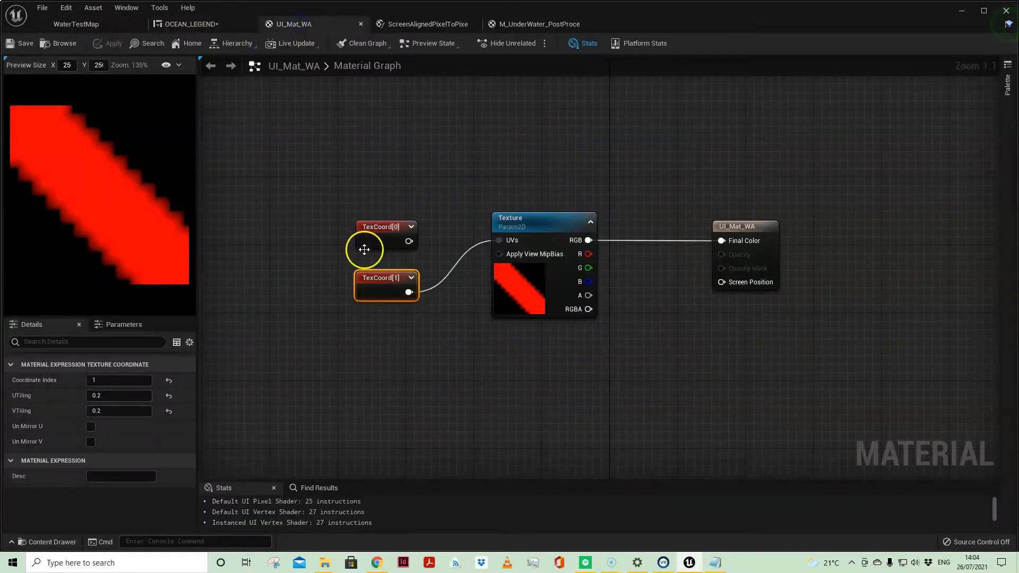
click(103, 397)
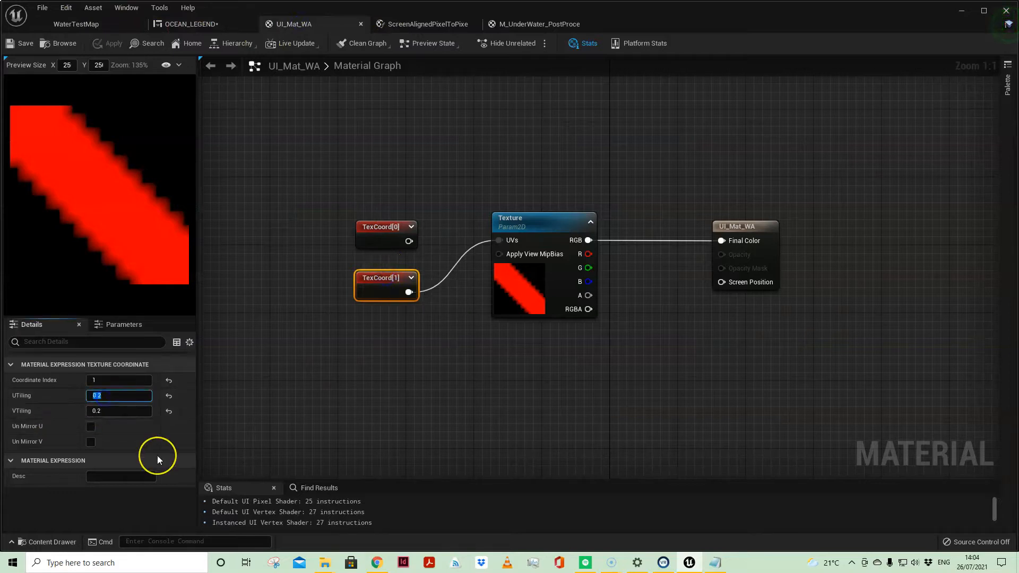
text(1)
key(Tab)
text(1)
key(Return)
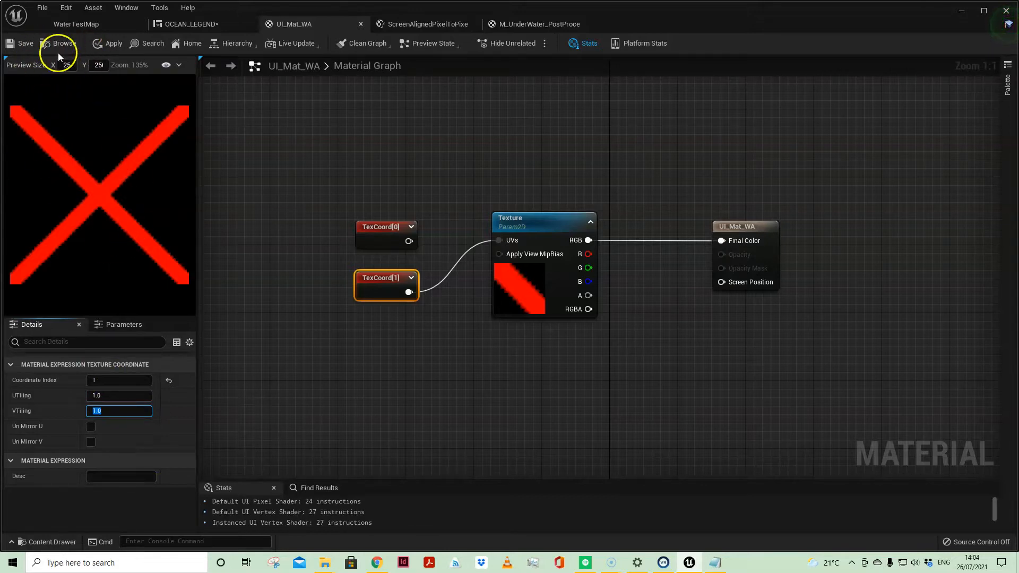
click(109, 43)
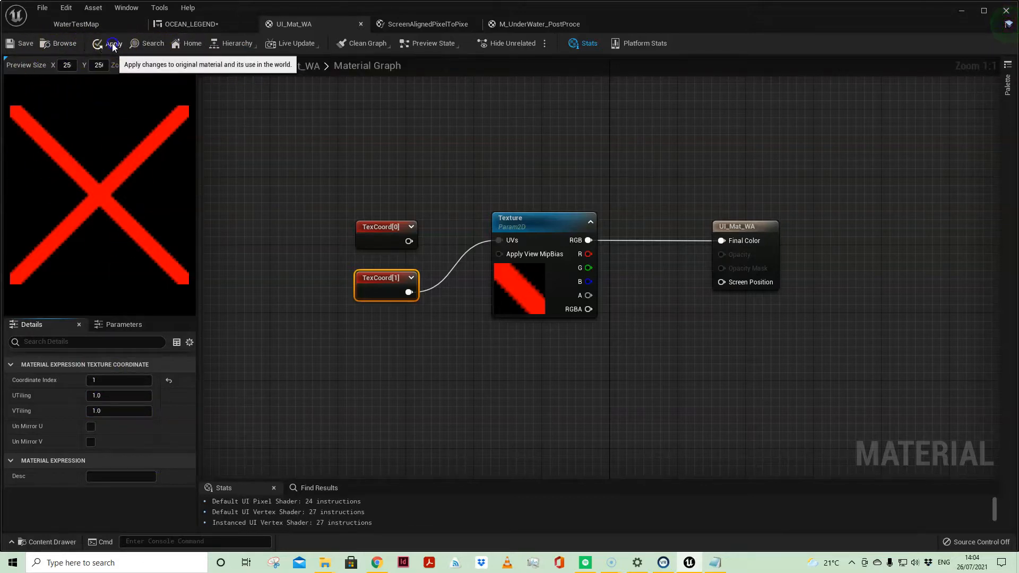
Step: Save UI_Mat_WA, widen the text block in OCEAN_LEGEND to about 601, and save the widget
click(22, 44)
click(211, 25)
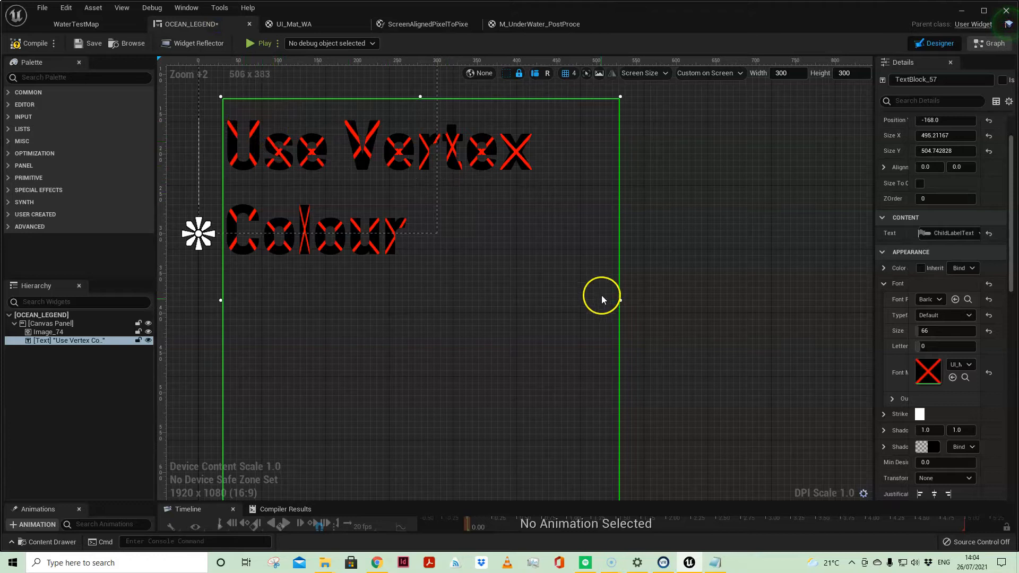
drag(620, 301, 705, 272)
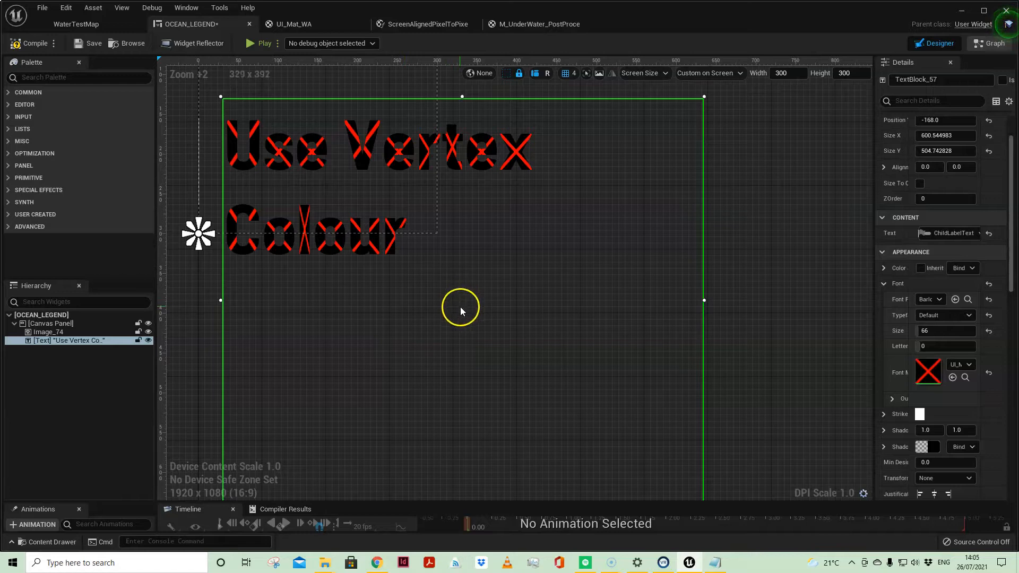
click(90, 48)
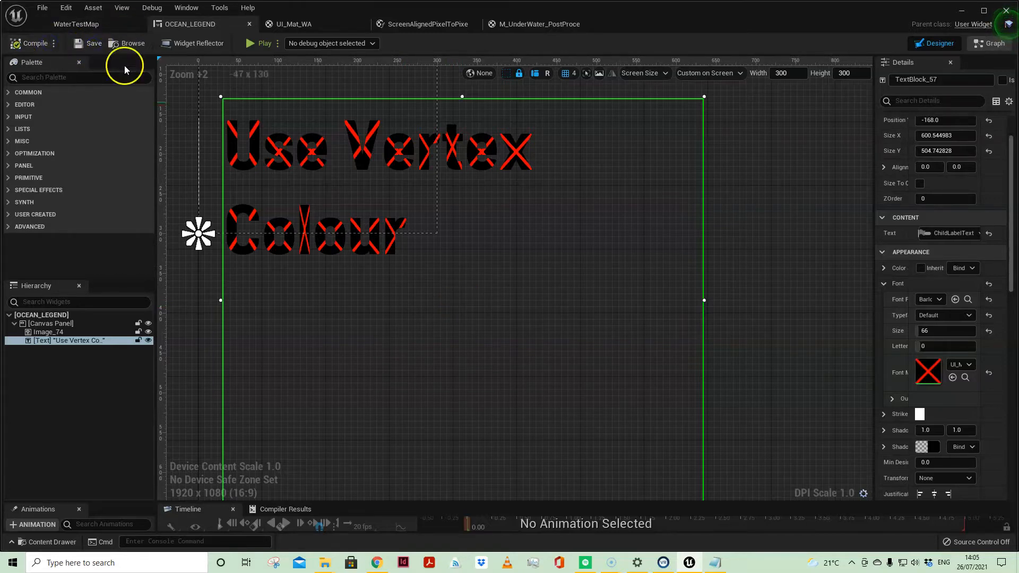
Step: In UI_Mat_WA, connect the ScreenAlignedPixelToPixelUVs Result to the UVs input of the neighbouring Texture node
click(330, 24)
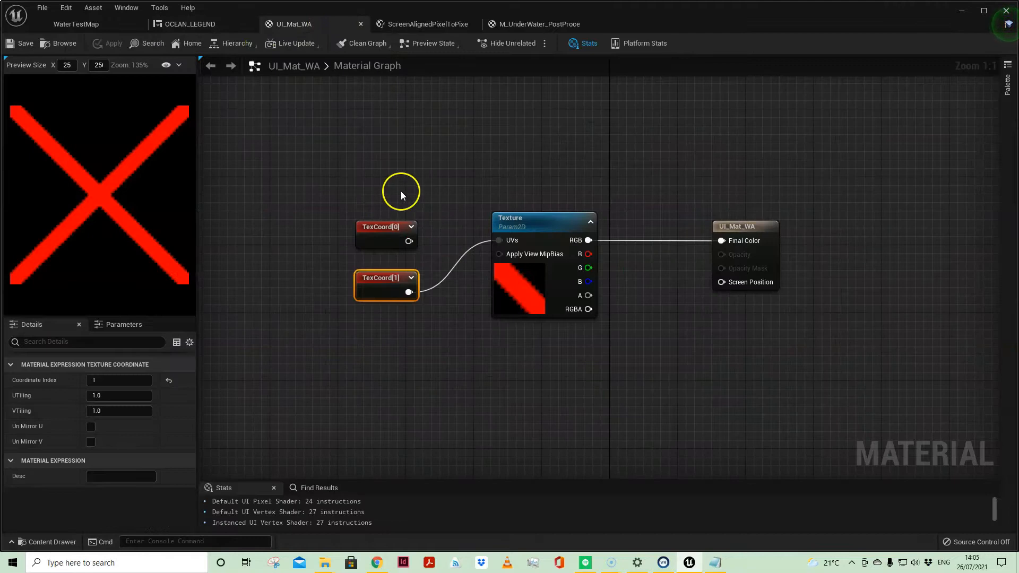
scroll(444, 287, down, 5)
right_drag(485, 373, 525, 170)
scroll(435, 273, up, 5)
right_drag(428, 194, 574, 169)
click(582, 223)
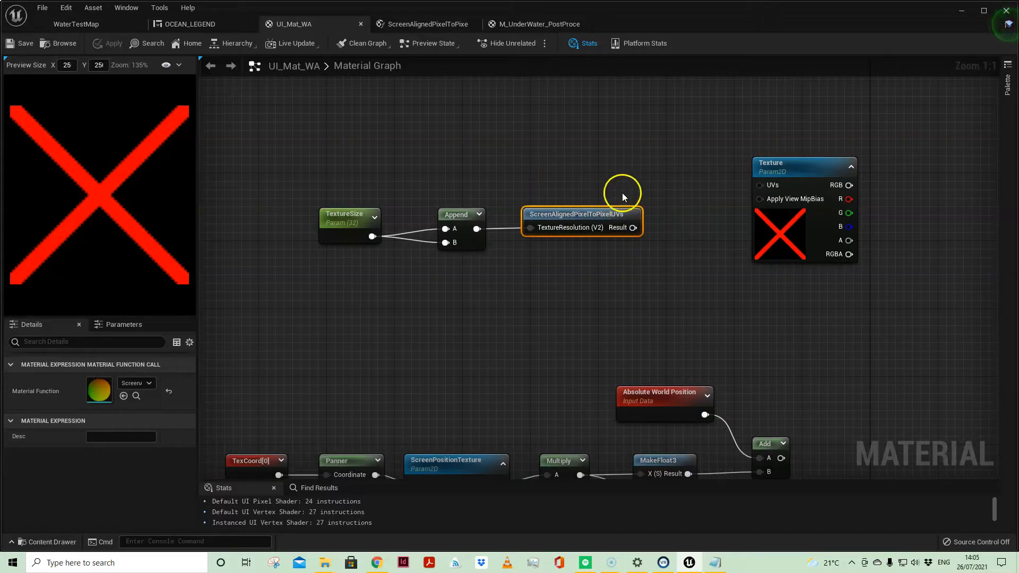
click(599, 171)
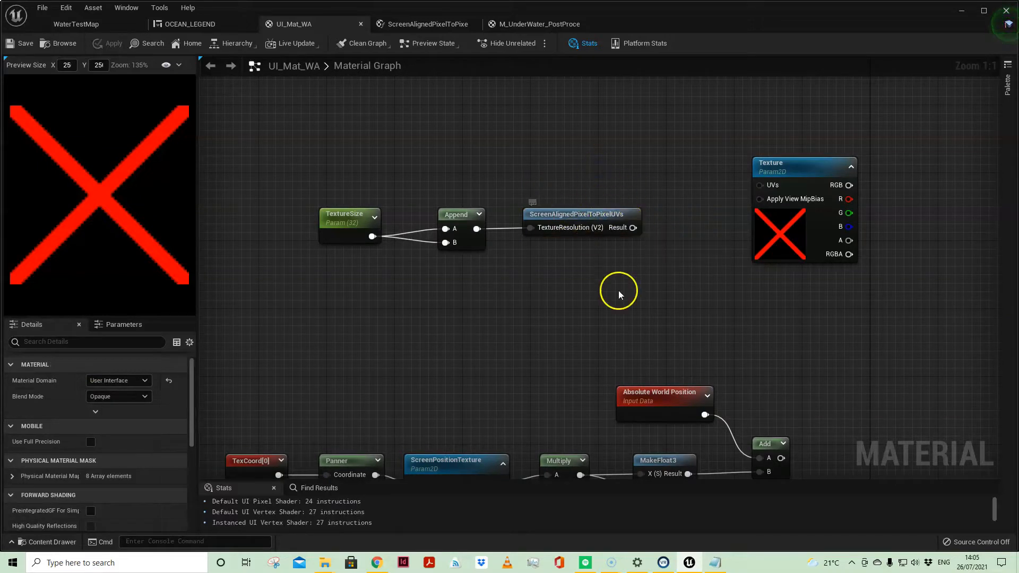
drag(633, 228, 760, 186)
scroll(706, 229, down, 6)
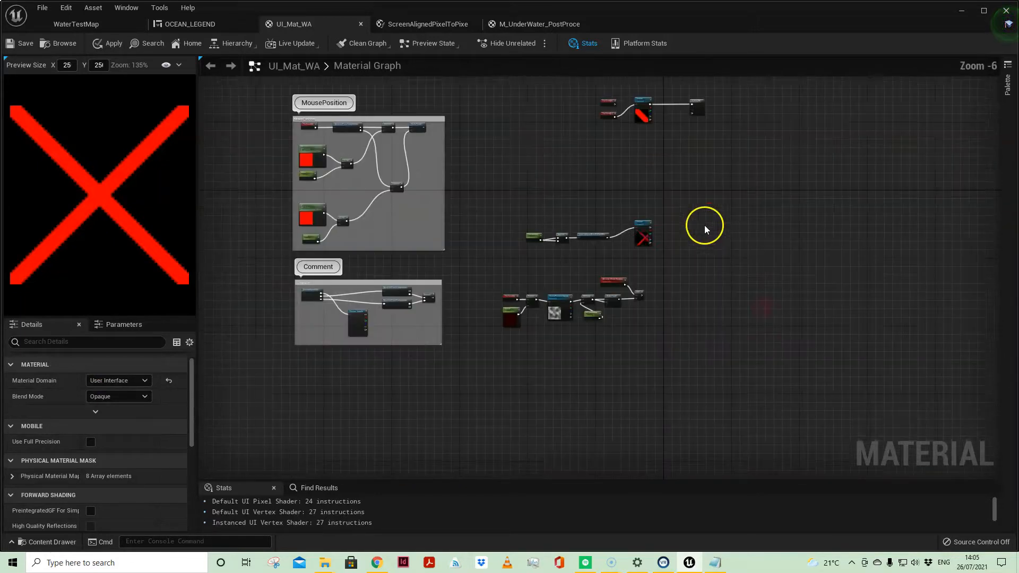
Step: Detach the material output from the TexCoord[1] texture, connect the pixel-aligned Texture's RGB to Final Color instead, and apply the material
right_drag(712, 198, 684, 282)
alt+click(642, 190)
drag(669, 189, 644, 320)
drag(471, 291, 645, 342)
scroll(674, 347, up, 7)
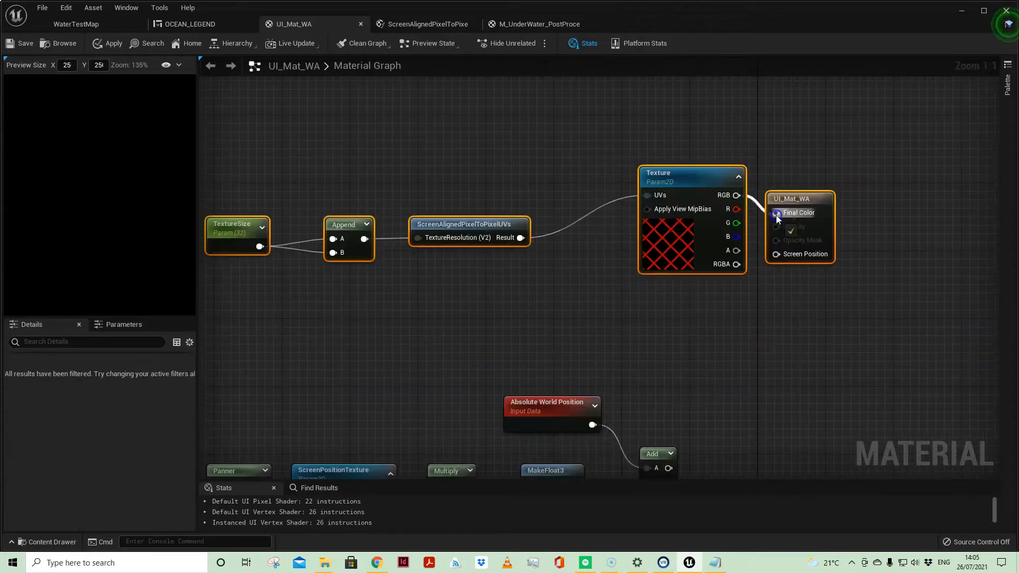
drag(786, 201, 793, 192)
click(264, 43)
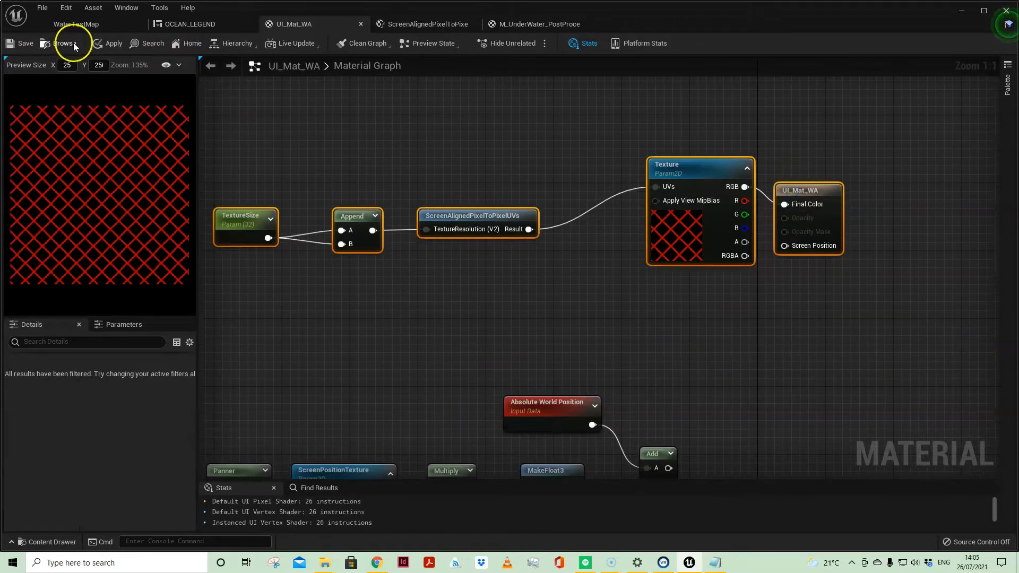
click(109, 43)
Step: Move the text block in OCEAN_LEGEND down and to the right, to a Y position of about -100
right_drag(365, 113, 371, 138)
click(214, 24)
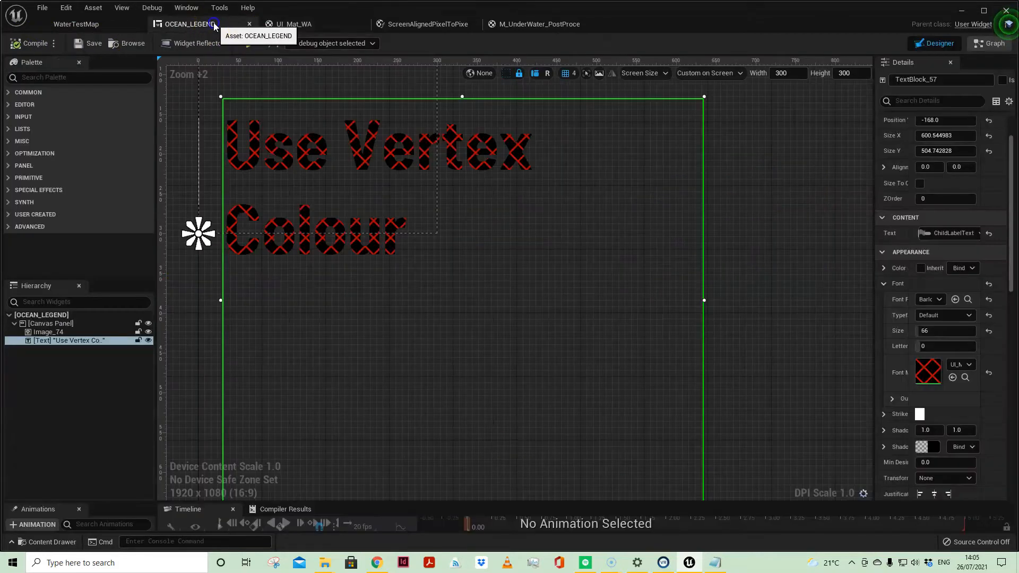
drag(423, 175, 540, 220)
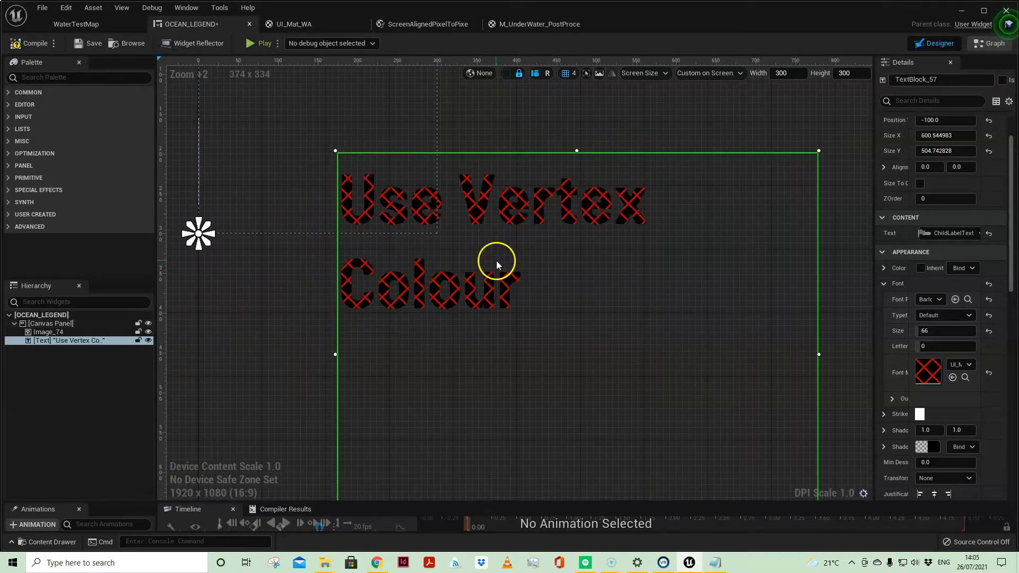
Step: Set the TextureSize parameter's default value in UI_Mat_WA to 8.0 and save the material
click(316, 23)
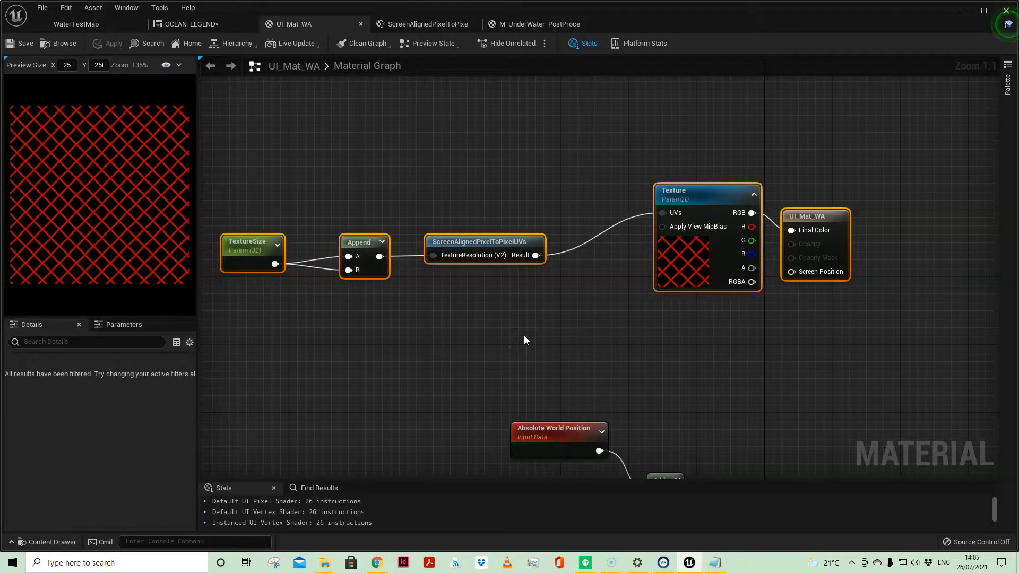
drag(463, 237, 466, 229)
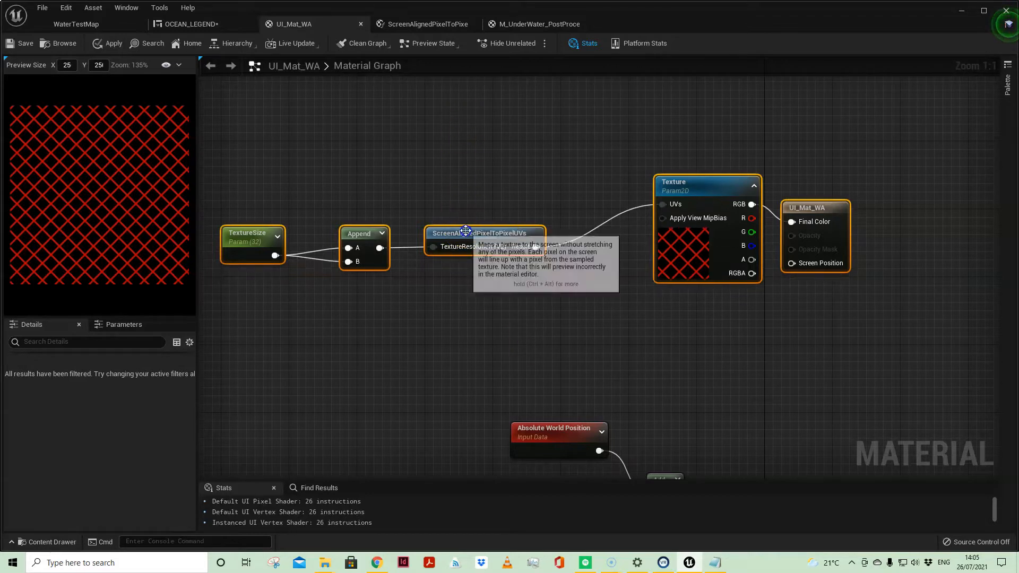
click(301, 160)
click(250, 234)
click(114, 417)
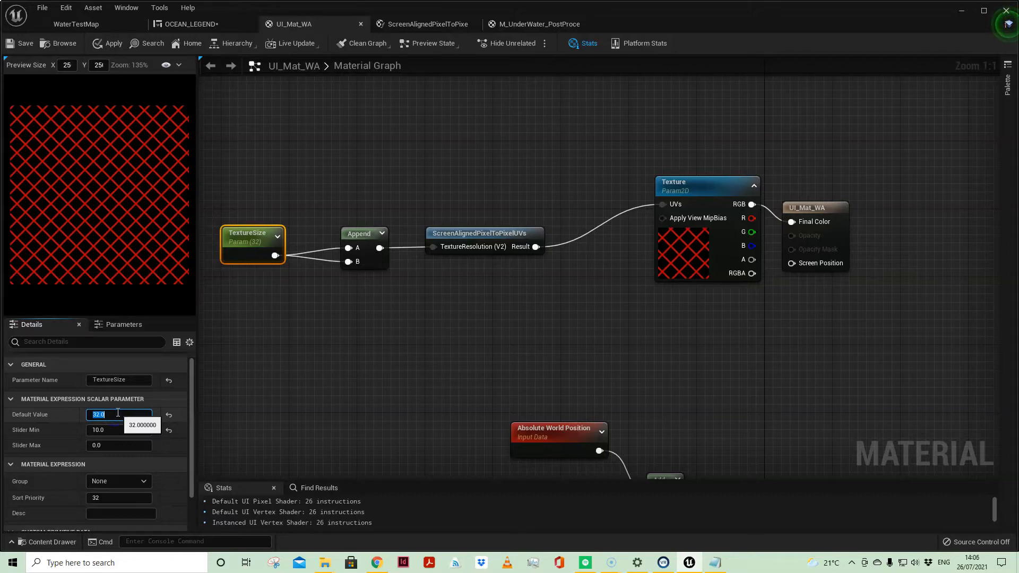
key(Return)
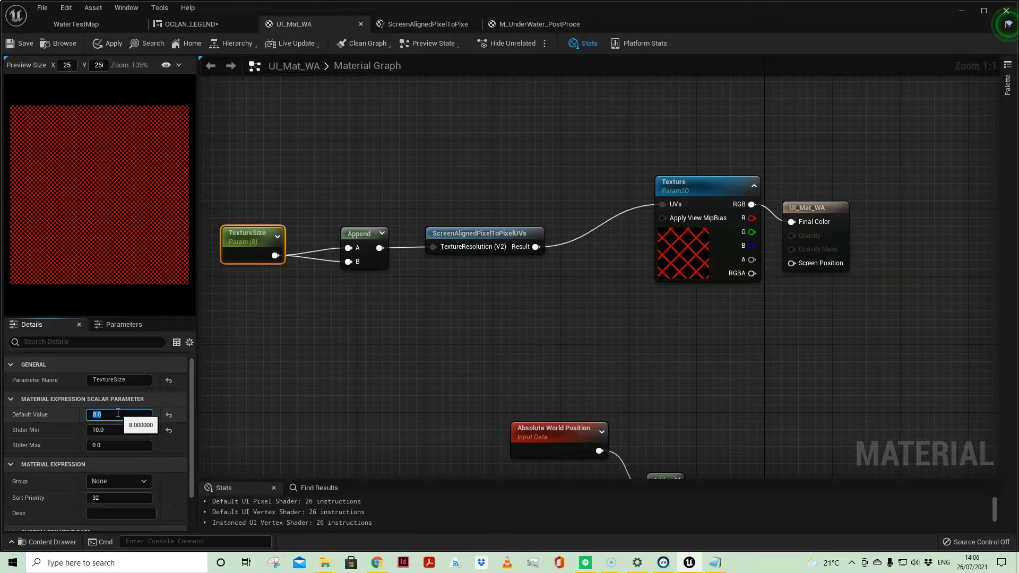
click(27, 43)
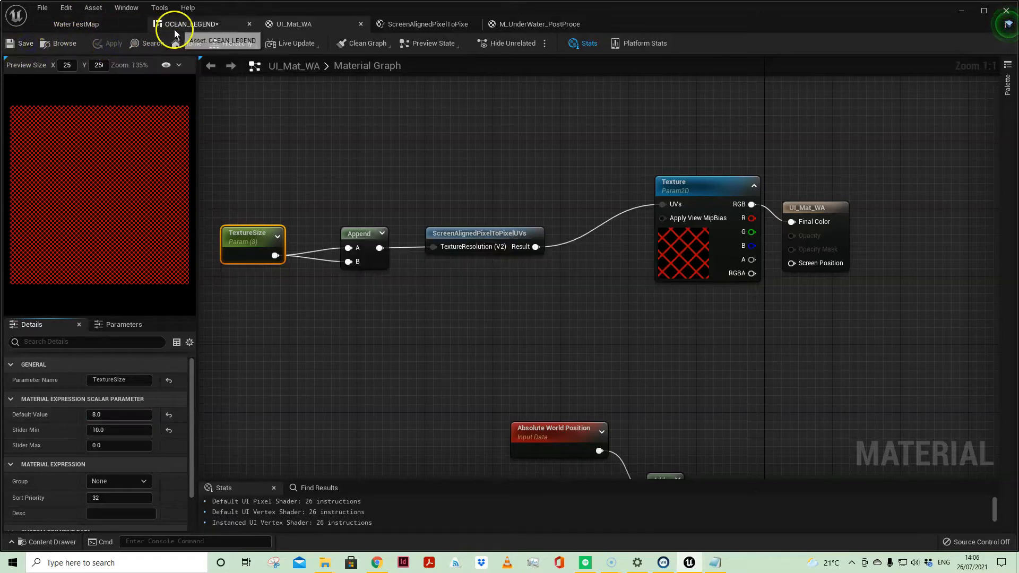
Step: Reposition the text block in OCEAN_LEGEND further left, to a Y position of about -108
click(175, 25)
drag(569, 217, 489, 201)
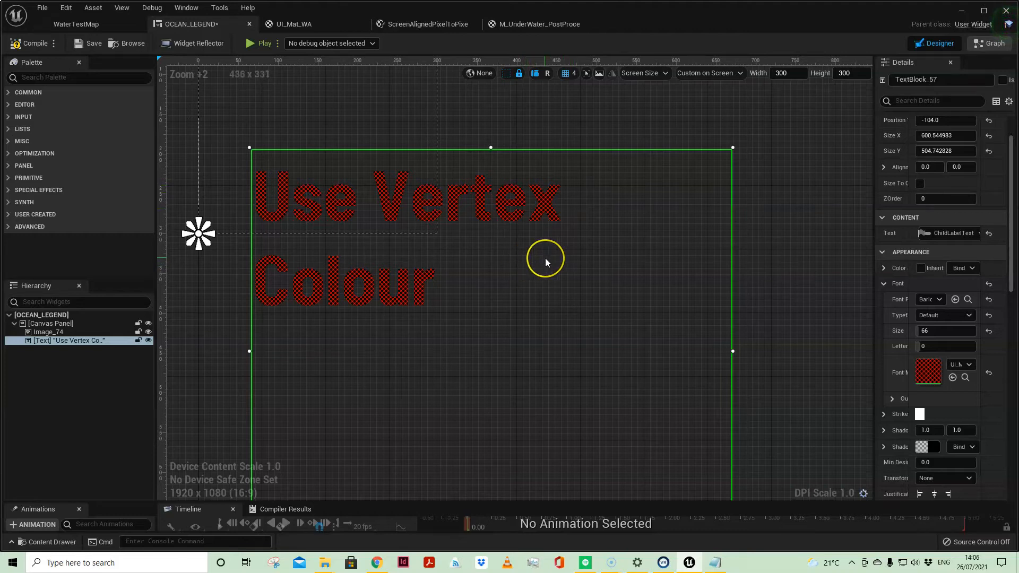
drag(521, 229, 531, 215)
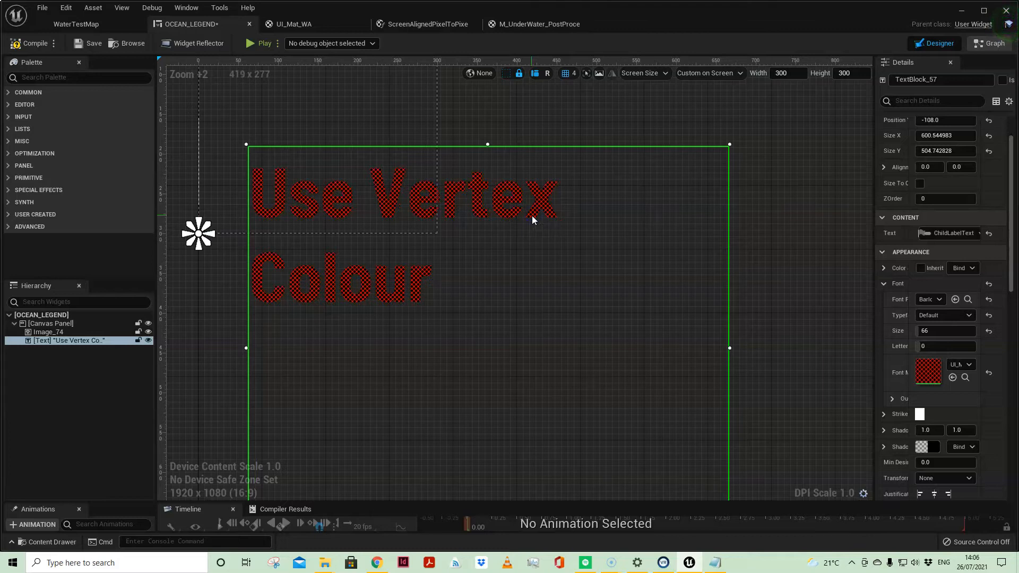
click(471, 211)
Step: In UI_Mat_WA, disconnect the texture from Final Color and connect the Add node's output to Screen Position
click(310, 24)
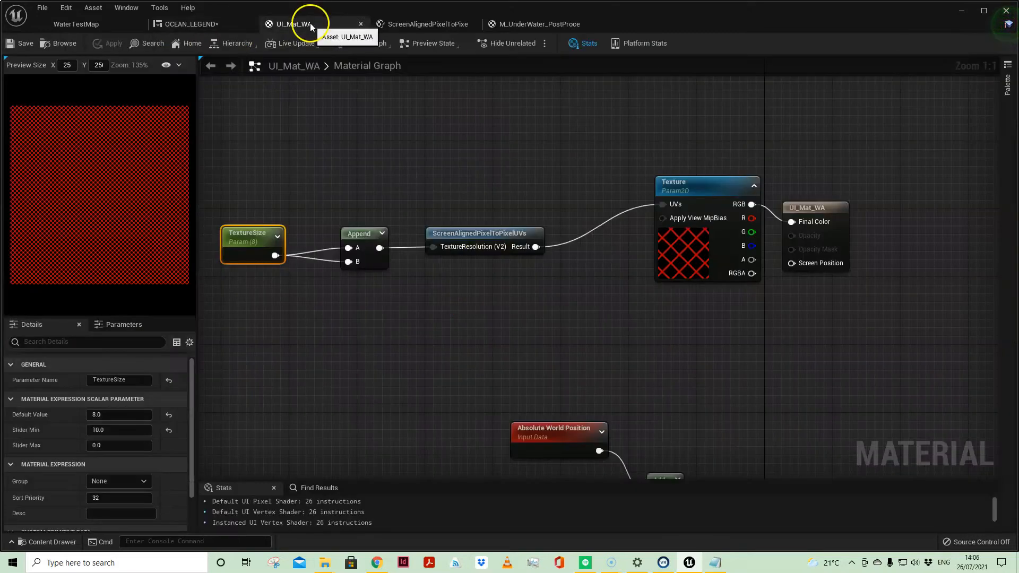
right_drag(521, 301, 532, 282)
drag(834, 176, 875, 159)
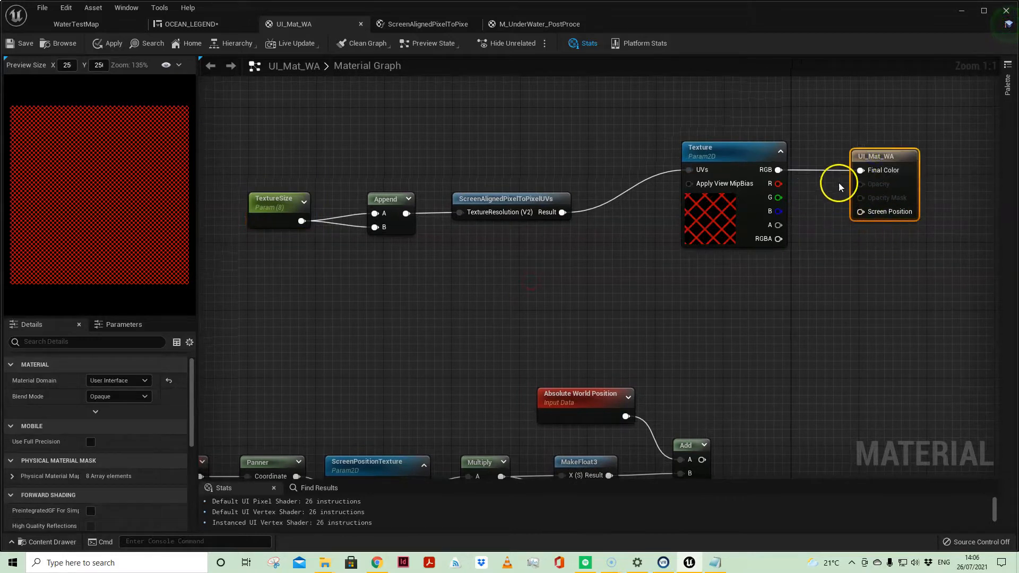
alt+click(832, 170)
right_drag(844, 317, 780, 207)
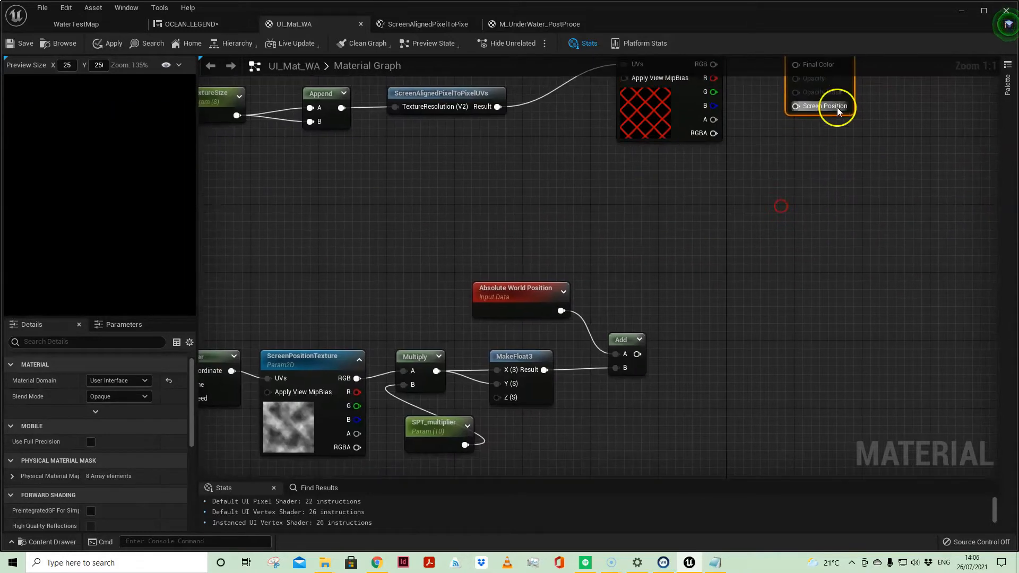
right_drag(800, 102, 809, 234)
Step: Add a VertexColor node beside the material output and connect it to Final Color
right_click(626, 142)
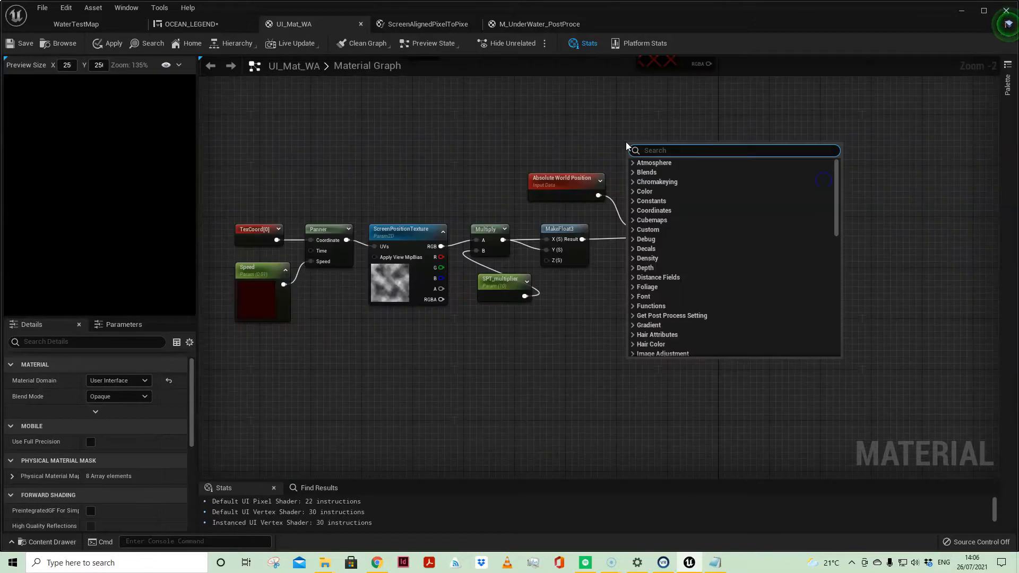
text(verty)
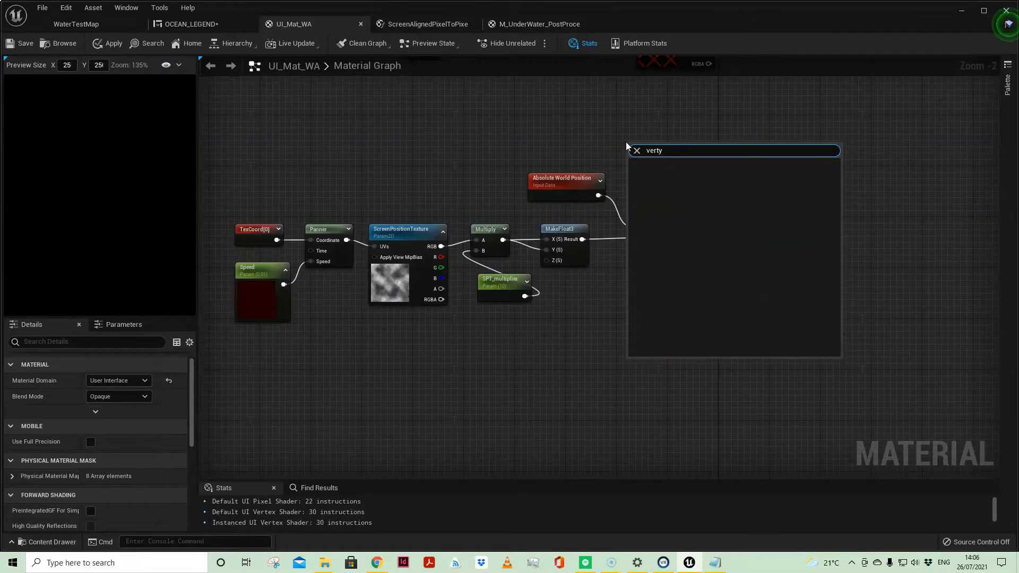
key(BackSpace)
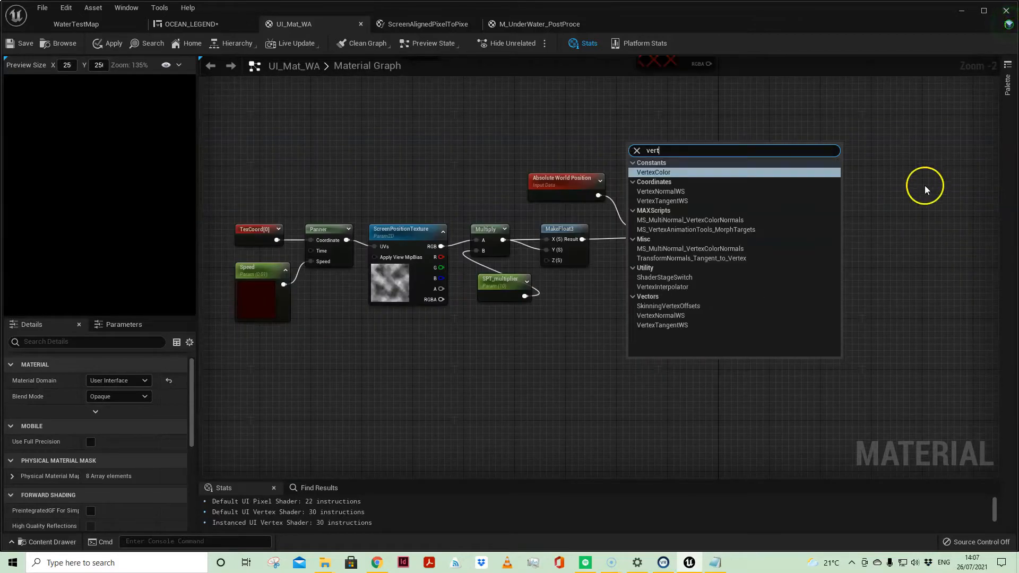
click(676, 174)
drag(665, 138, 719, 170)
right_drag(499, 152, 641, 197)
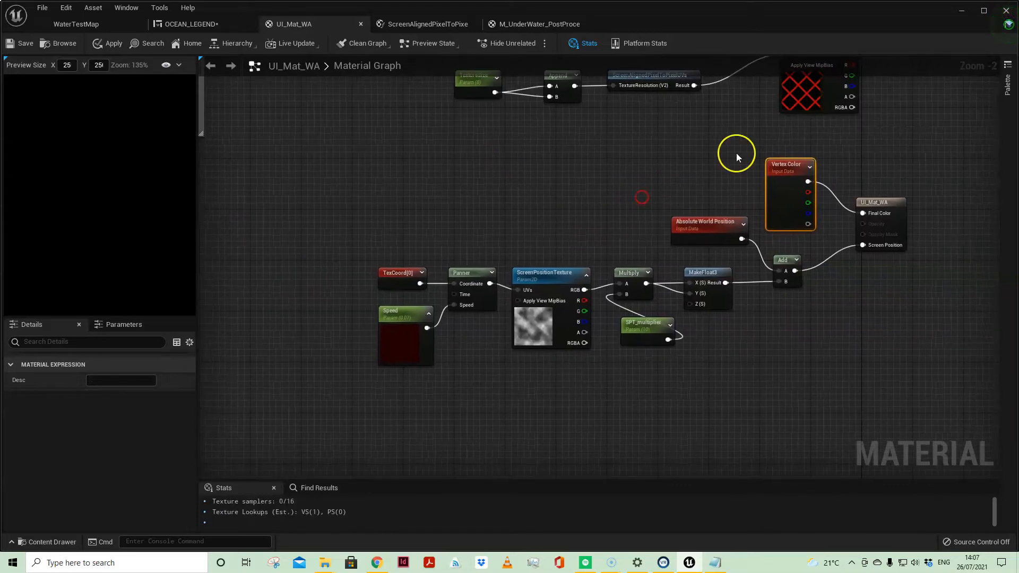
Step: Delete the unused TextureSize, Append, ScreenAlignedPixelToPixelUVs and Texture nodes above the screen position network
right_drag(605, 136, 594, 255)
drag(470, 131, 816, 222)
key(Delete)
key(Home)
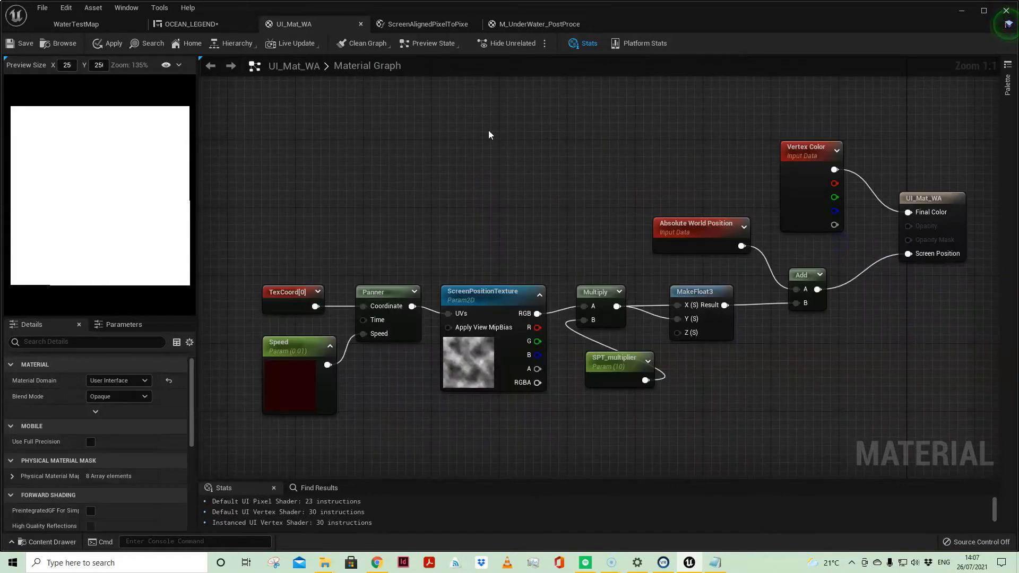
Step: Tidy the material output and Absolute World Position nodes, apply the material, and check the text in OCEAN_LEGEND
right_drag(496, 133, 486, 137)
drag(918, 197, 926, 155)
click(631, 113)
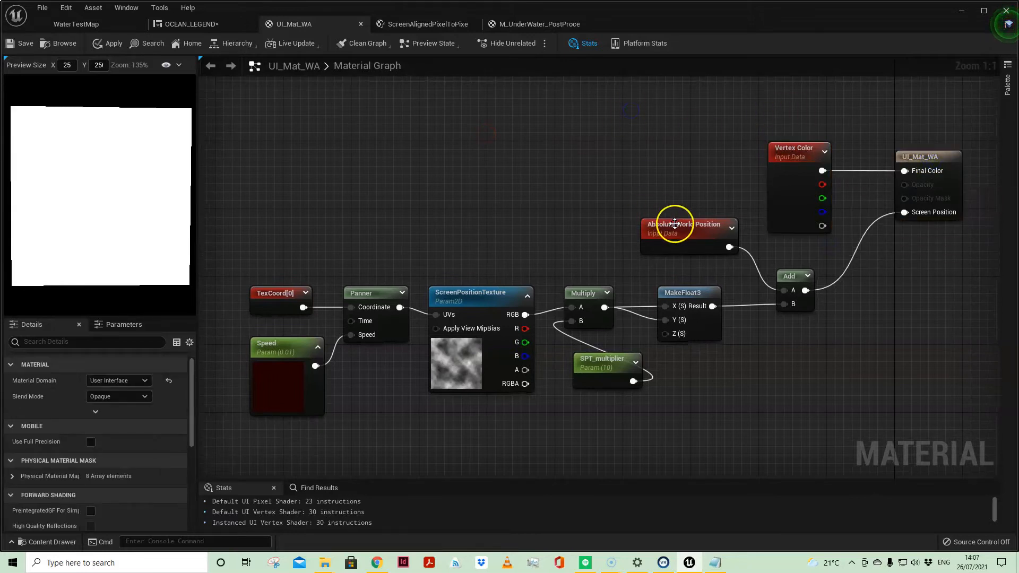
drag(674, 224, 675, 232)
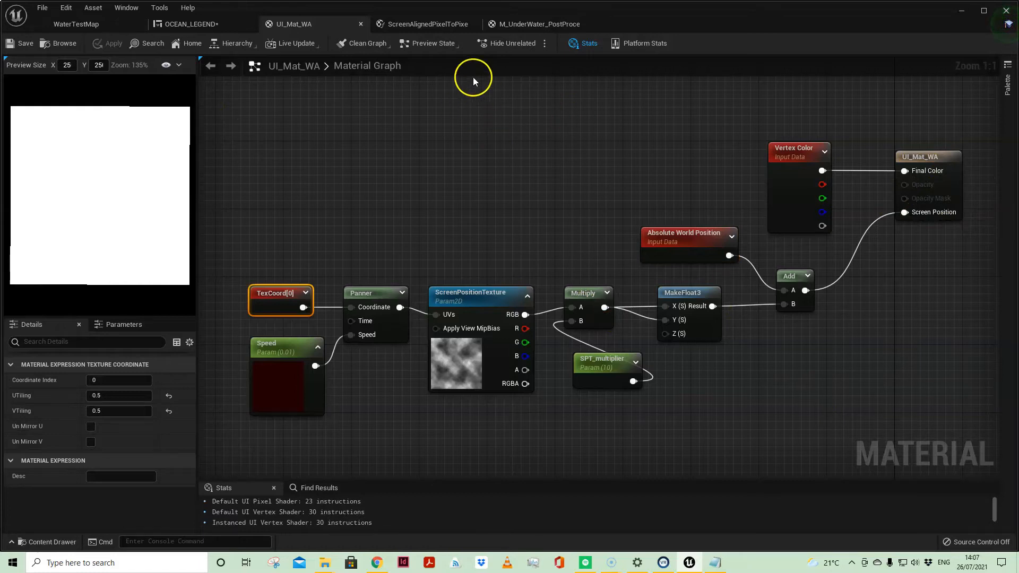
click(211, 30)
scroll(400, 243, up, 4)
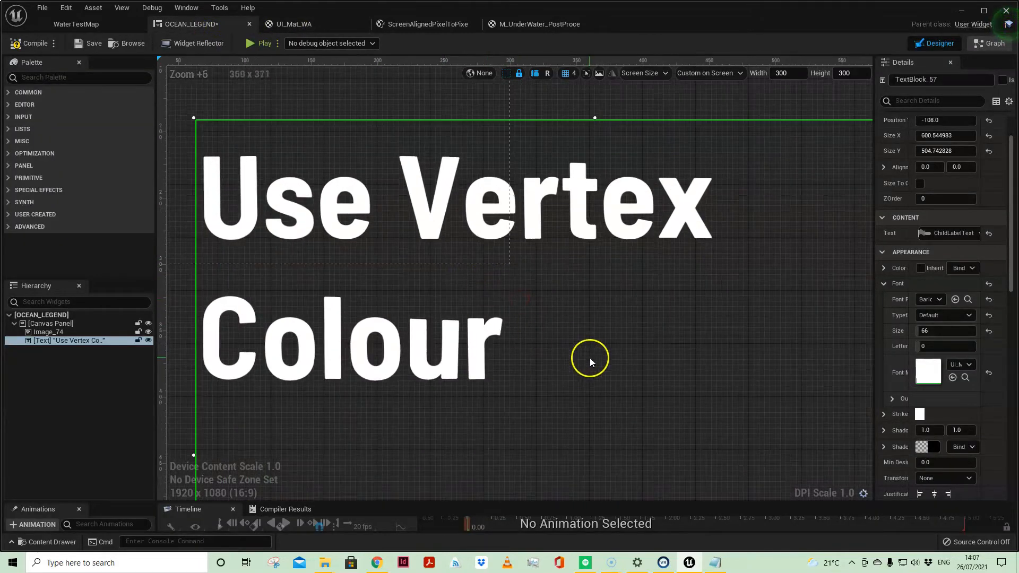
Step: Set the SPT_multiplier default value in UI_Mat_WA to 100, apply the material, and preview the text in OCEAN_LEGEND
click(316, 26)
click(616, 365)
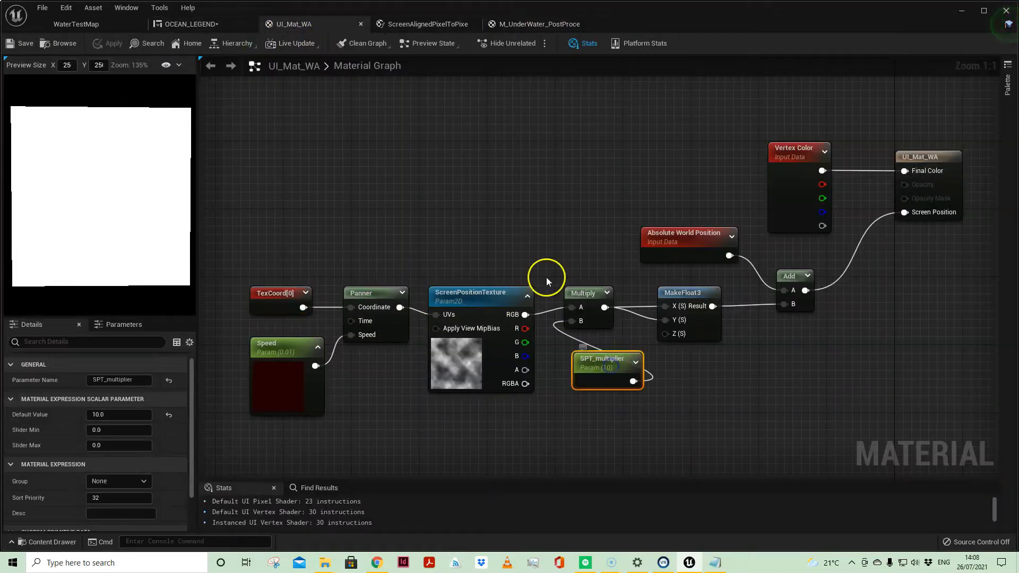
text(0)
key(Return)
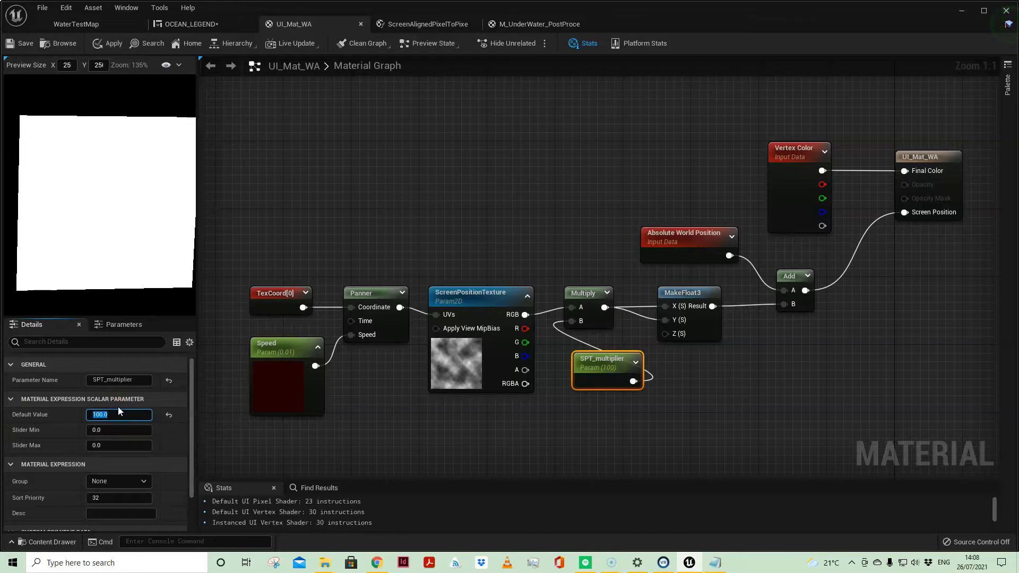
click(109, 43)
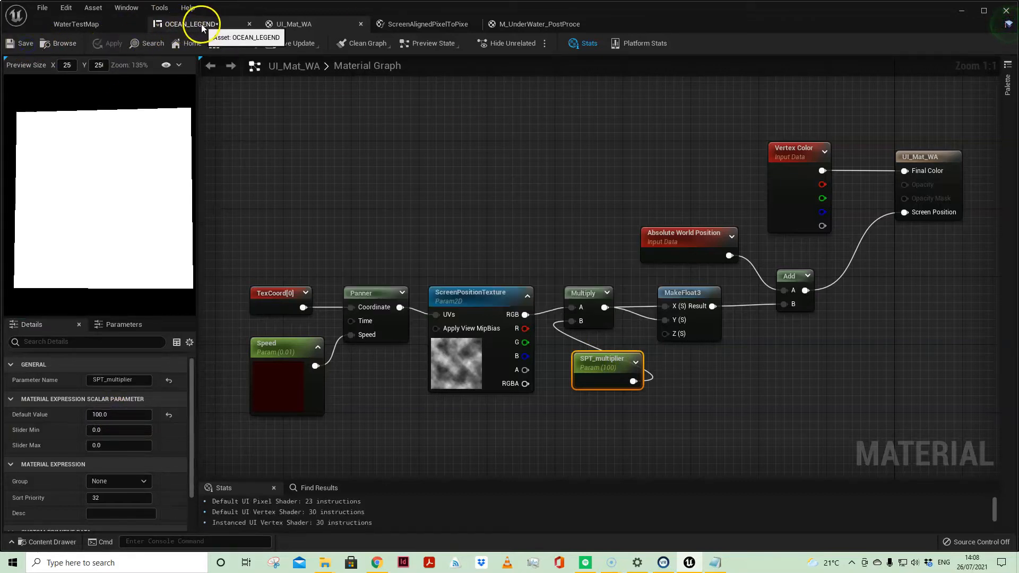
click(200, 24)
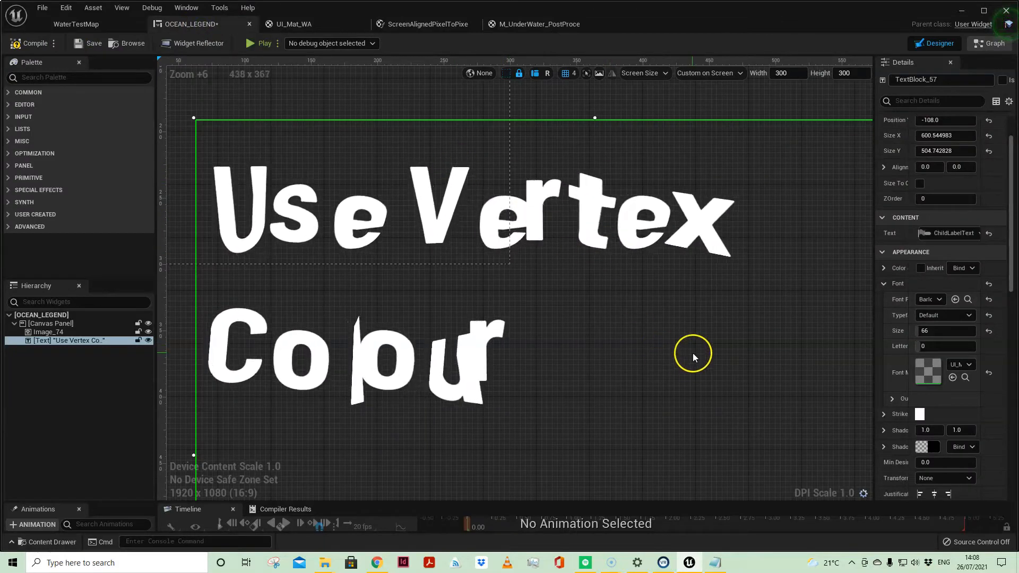
scroll(692, 353, down, 3)
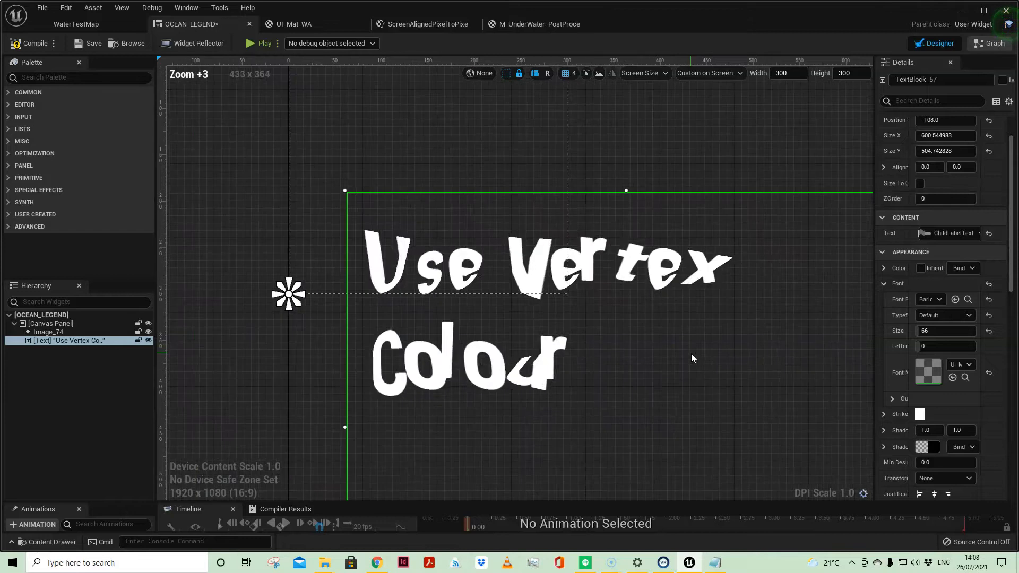
scroll(639, 323, up, 1)
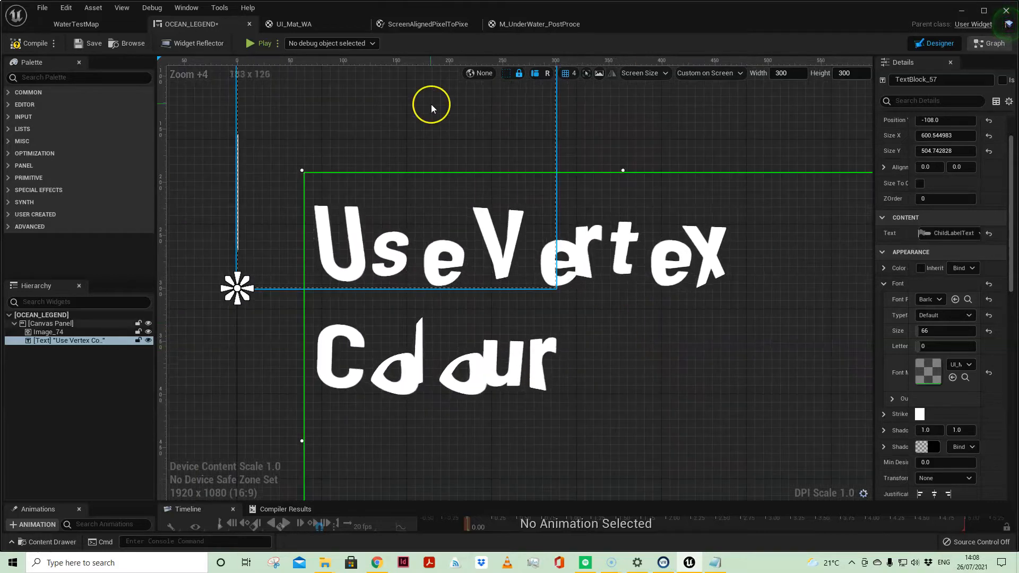
Step: Set the Speed parameter's default value in UI_Mat_WA to 1 and save the material
click(317, 25)
click(479, 313)
click(372, 308)
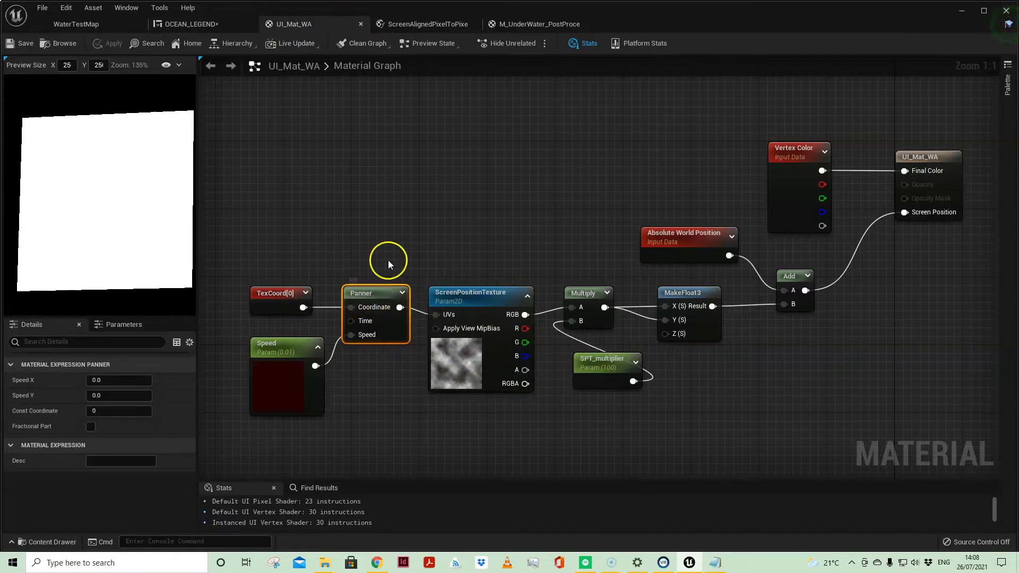
drag(266, 257, 277, 223)
click(285, 346)
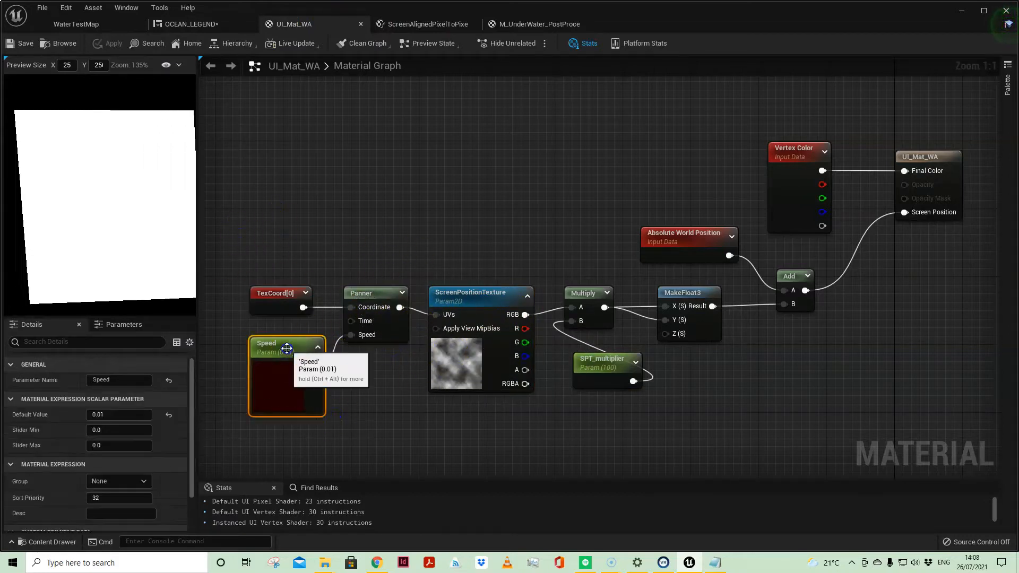
click(117, 416)
text(1)
key(Return)
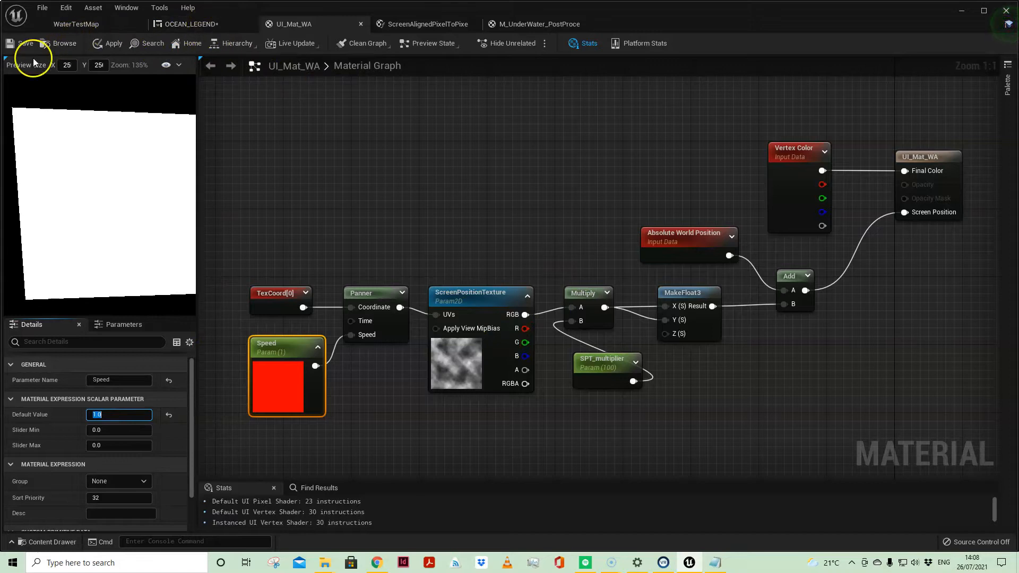
click(26, 43)
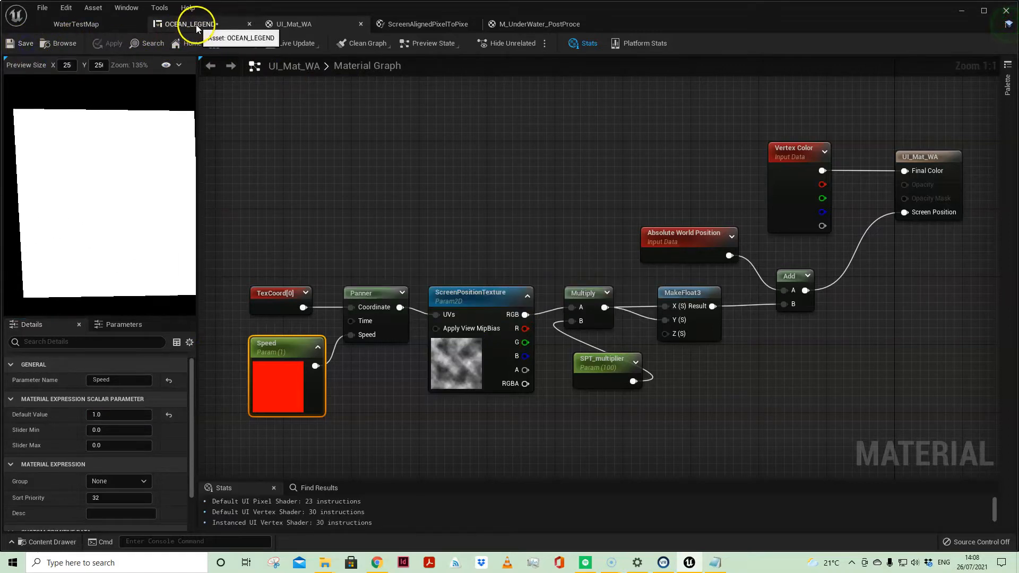
Step: Preview the text in OCEAN_LEGEND, moving the text block to Y position -116 and widening it to about 607.5
click(196, 24)
scroll(545, 333, down, 1)
drag(643, 343, 644, 339)
mouse_move(748, 389)
mouse_down()
mouse_move(474, 356)
mouse_move(788, 389)
mouse_move(712, 374)
mouse_move(850, 360)
mouse_move(753, 371)
mouse_up()
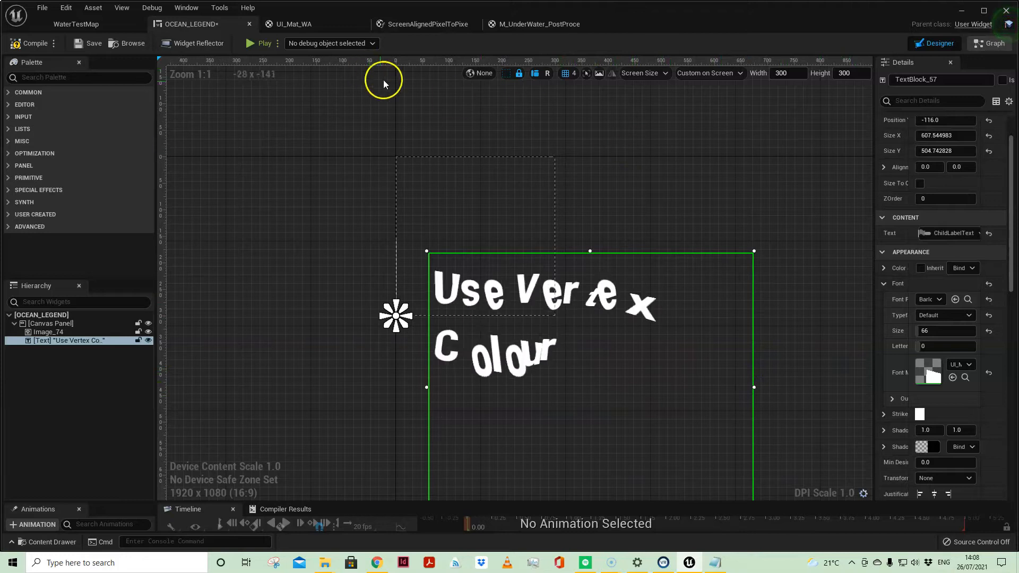
Step: In UI_Mat_WA, set the SPT_multiplier default value to 10 and the Speed default value to 0.2
click(307, 24)
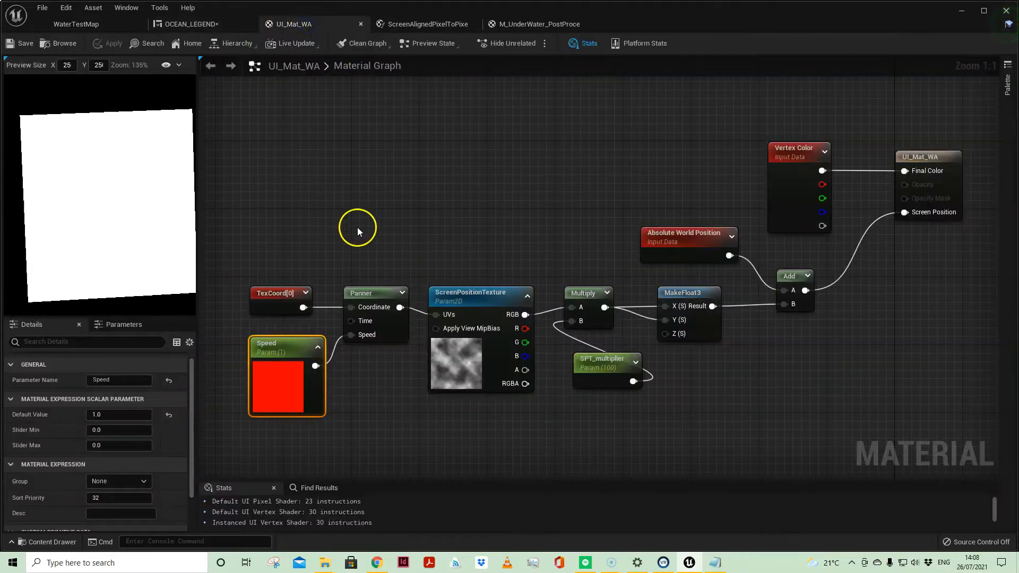
click(471, 296)
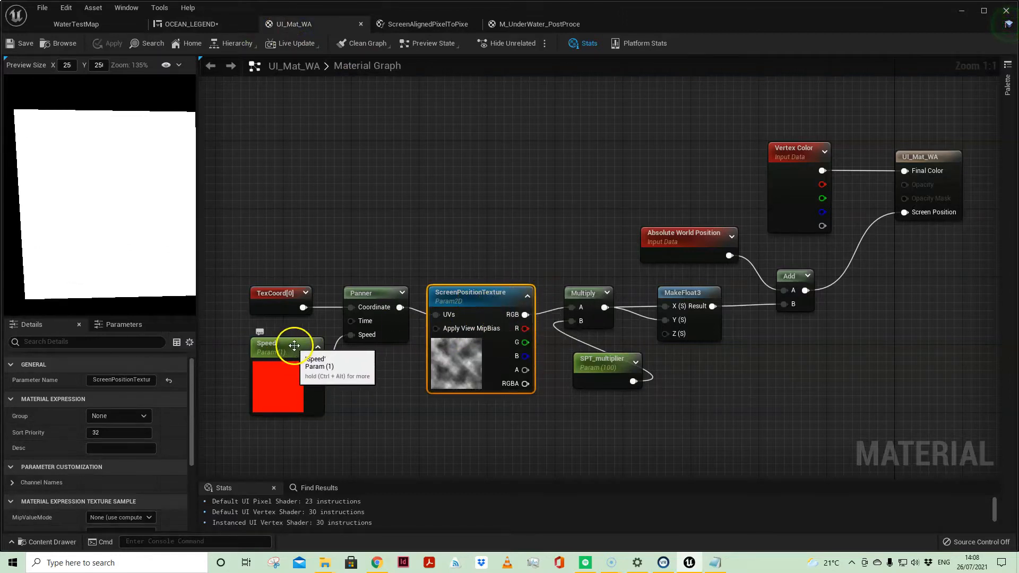
click(606, 371)
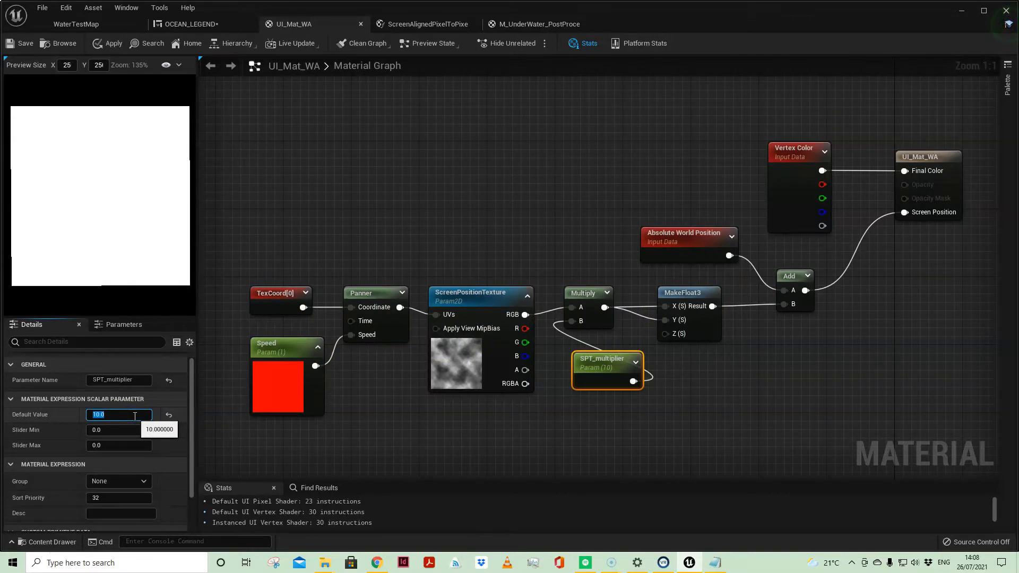
click(274, 357)
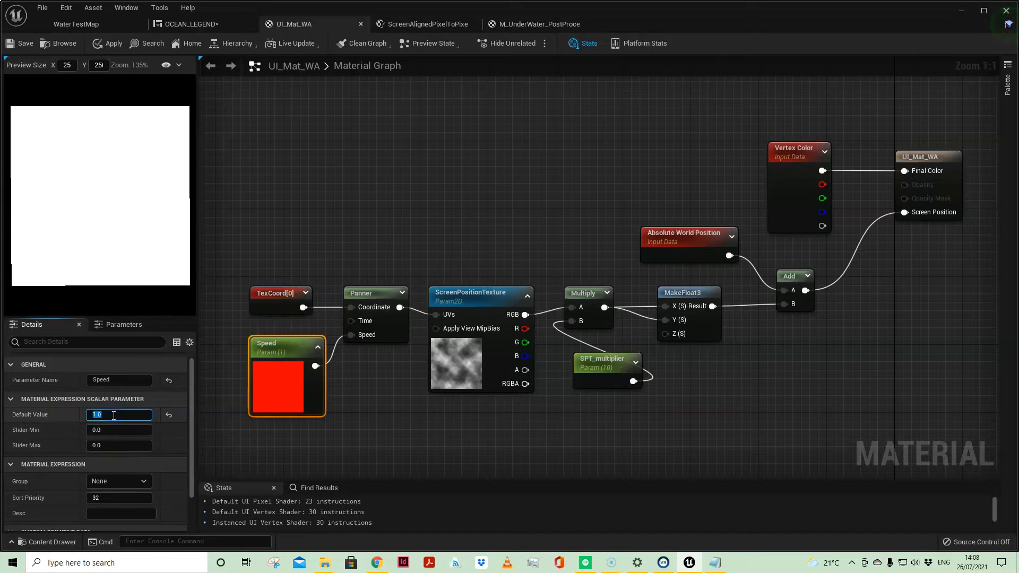
text(0.2)
key(Return)
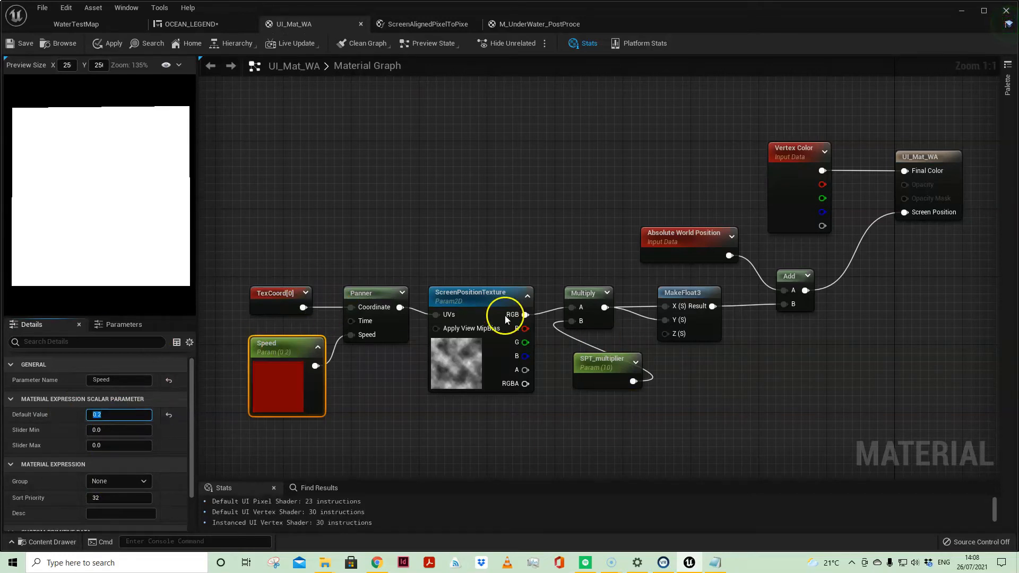
Step: Replace the clouds texture in the ScreenPositionTexture parameter with DefaultCalibrationColor
click(504, 315)
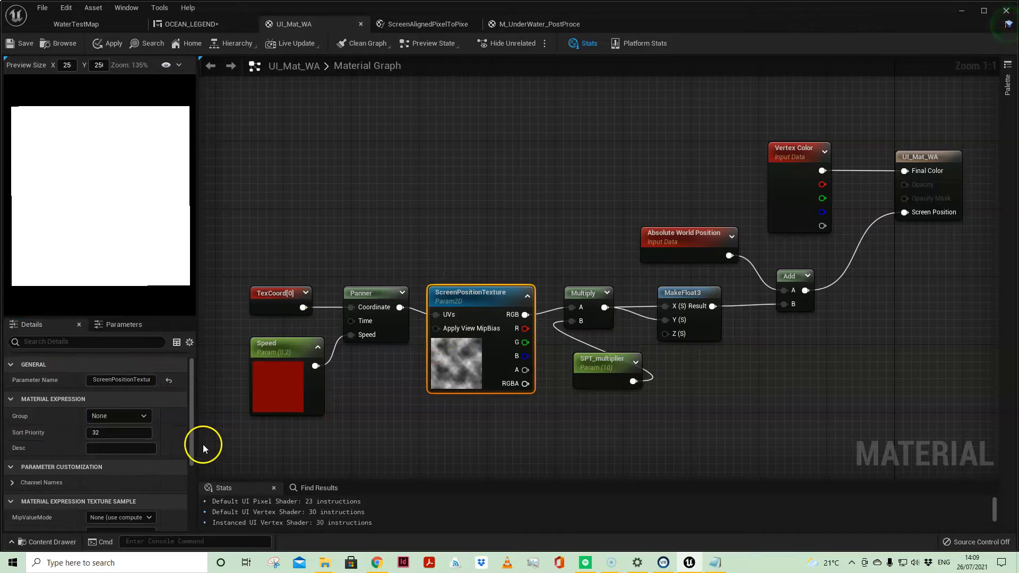
scroll(192, 420, down, 5)
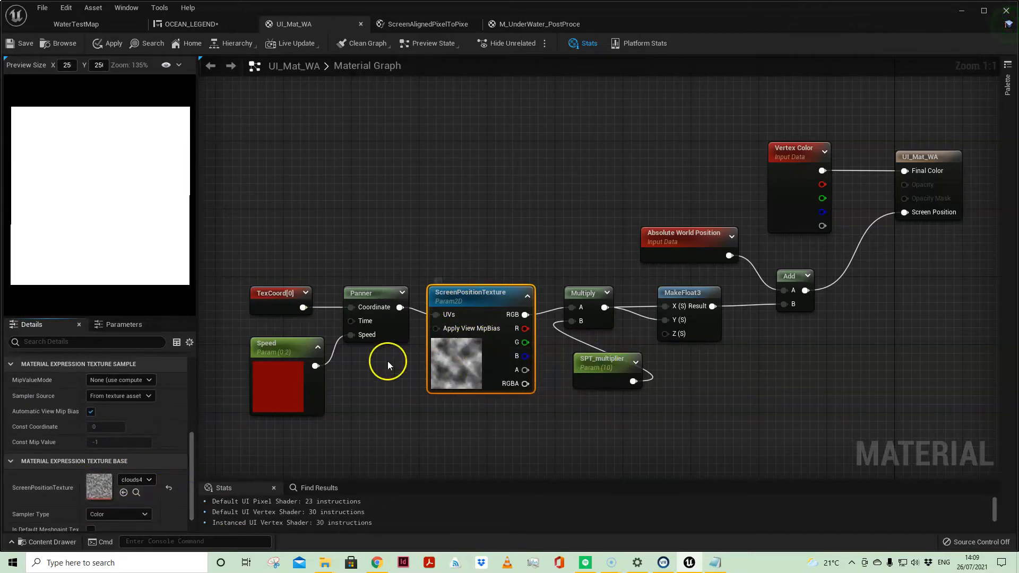
click(135, 480)
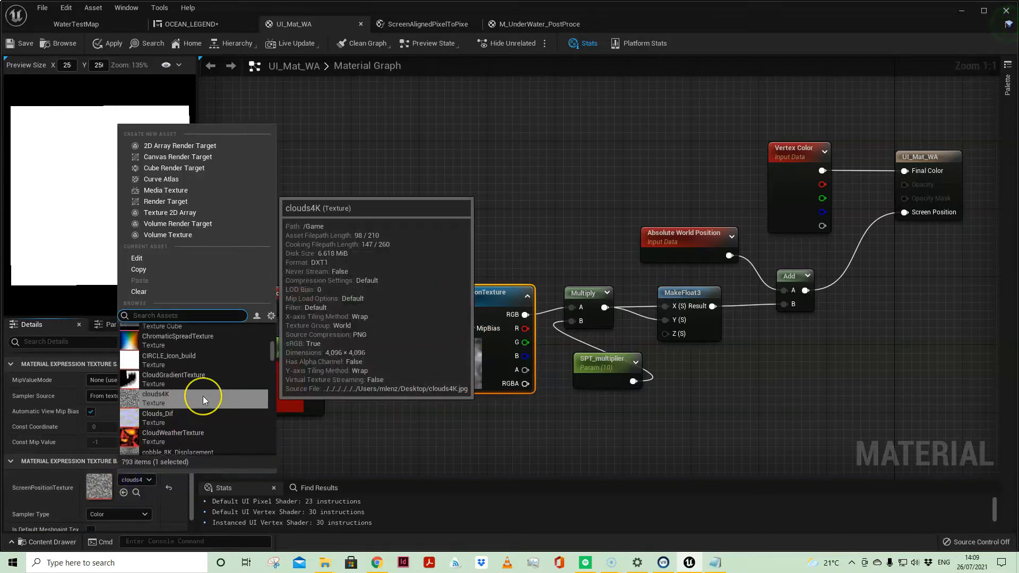
scroll(203, 396, down, 3)
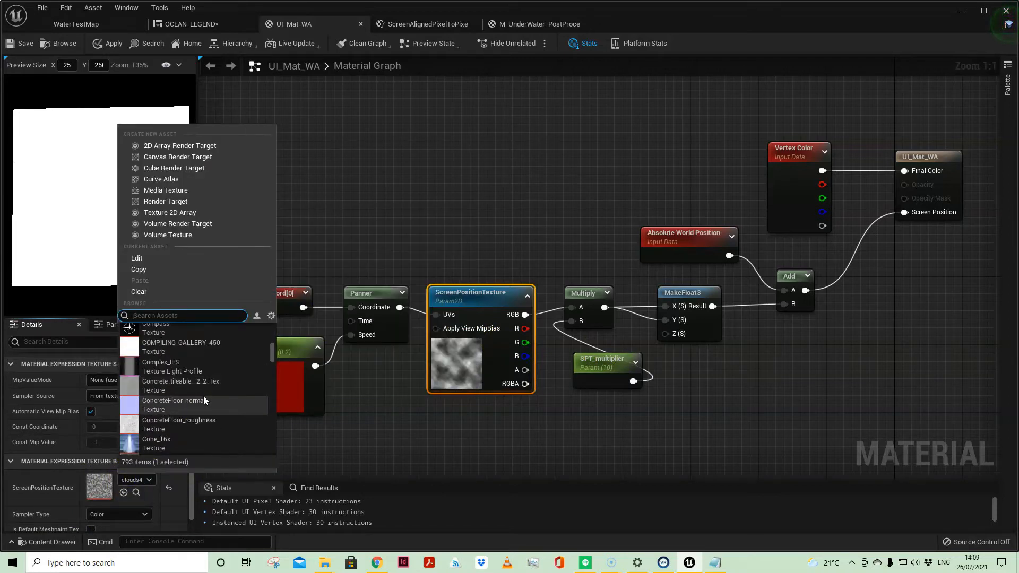
scroll(203, 396, down, 3)
scroll(203, 396, down, 5)
scroll(203, 396, down, 2)
click(161, 373)
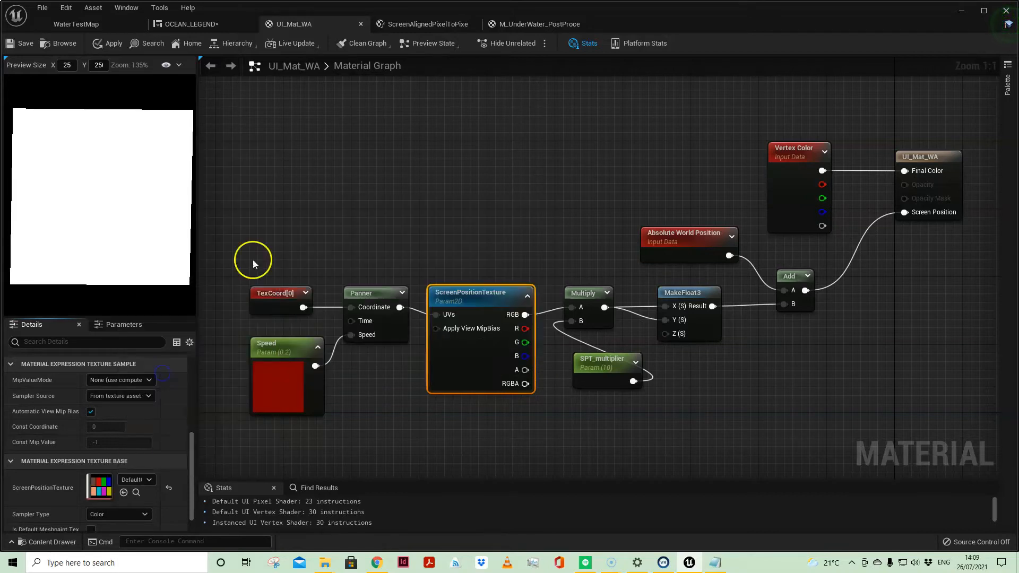
Step: Widen the material preview and details area, apply the material, and preview the text in OCEAN_LEGEND
drag(200, 282, 319, 285)
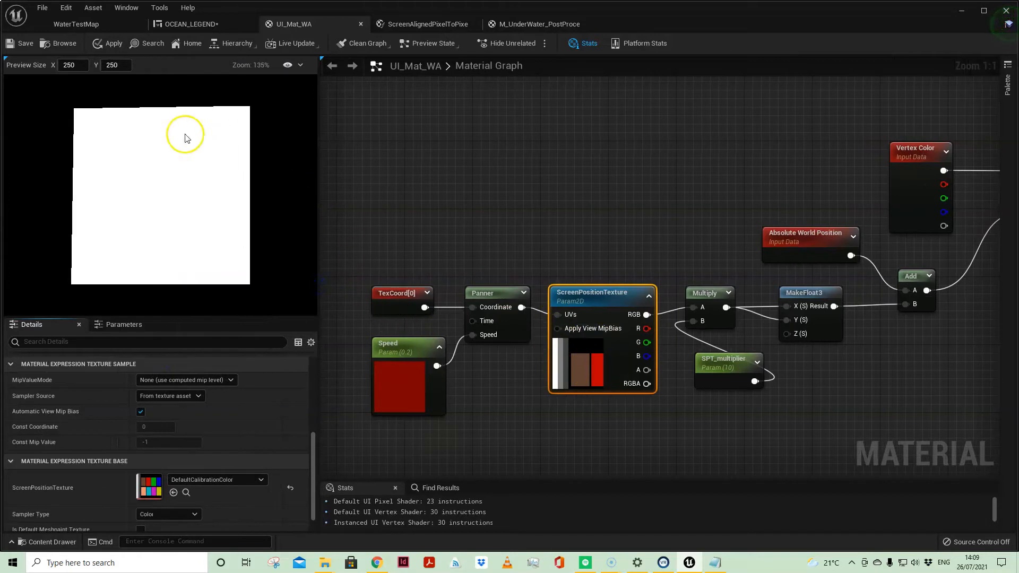
drag(132, 130, 203, 36)
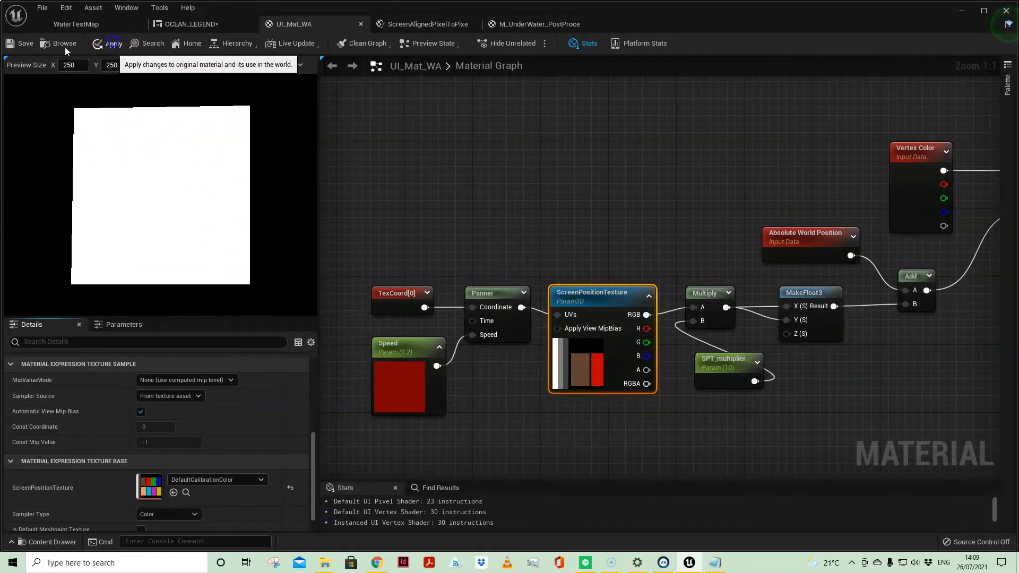
click(106, 43)
click(217, 24)
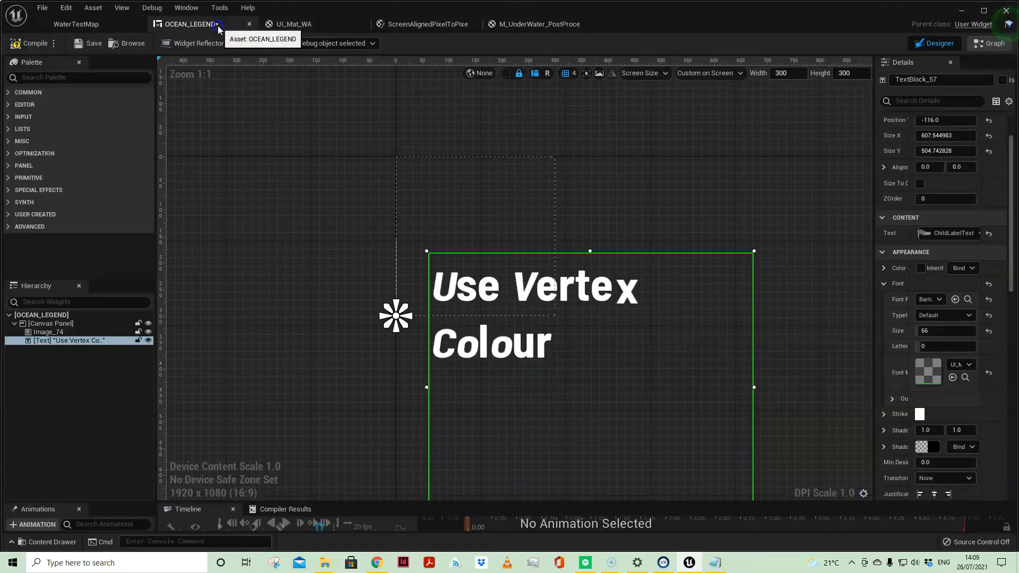
scroll(598, 346, up, 1)
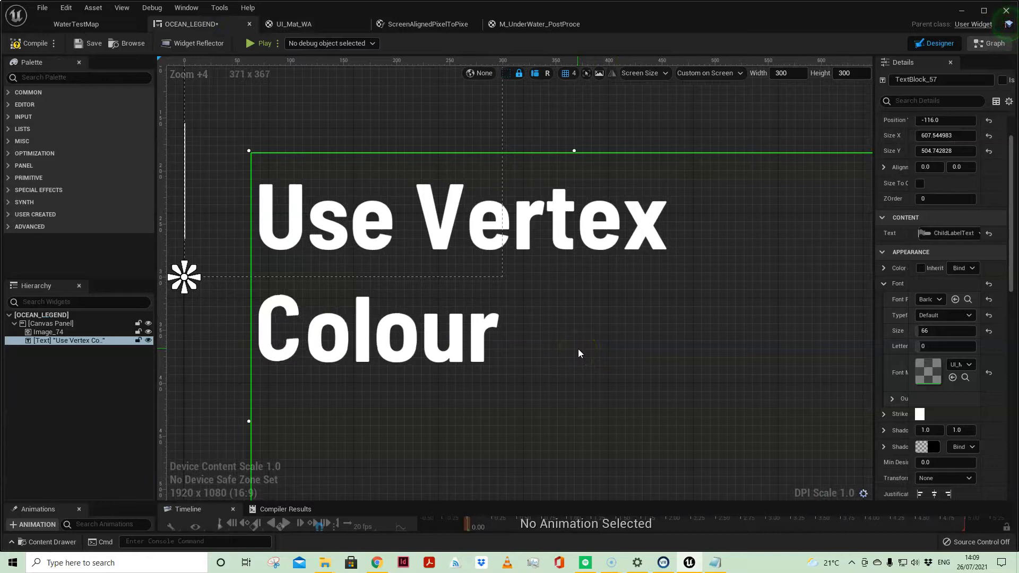
scroll(578, 350, up, 1)
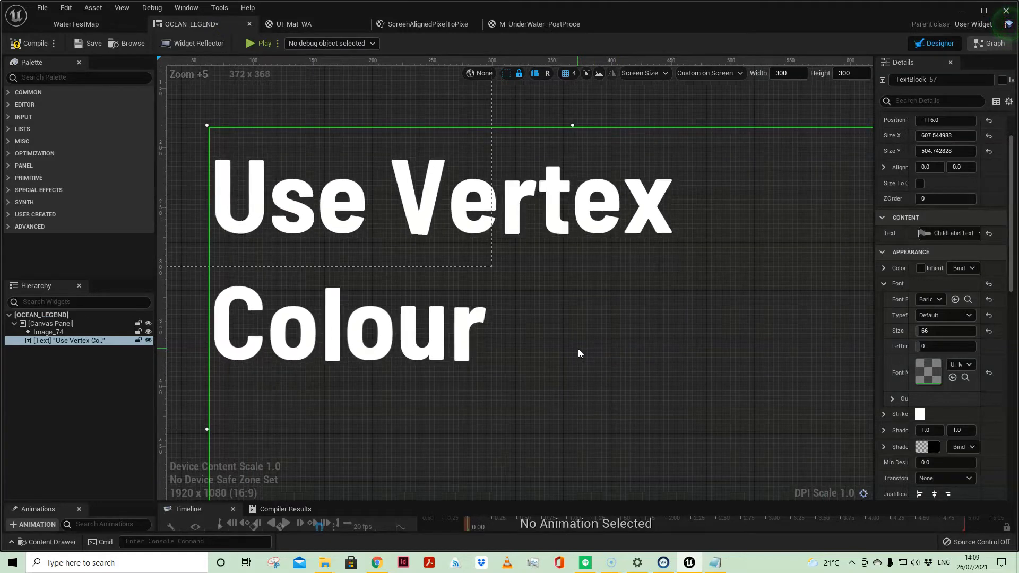
Step: Set the SPT_multiplier default value in UI_Mat_WA to 100
click(321, 22)
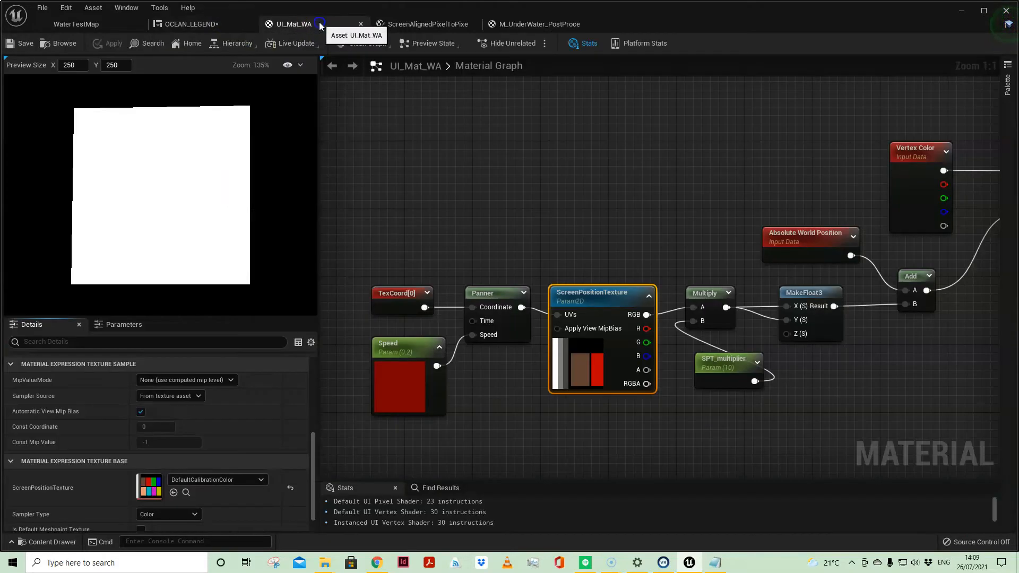
click(742, 365)
click(165, 370)
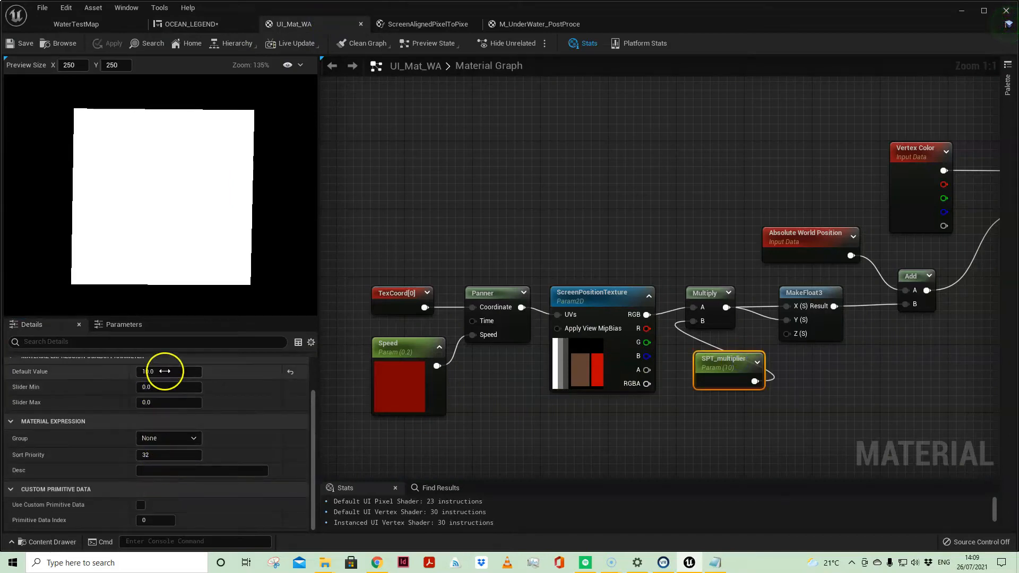
text(100)
key(Return)
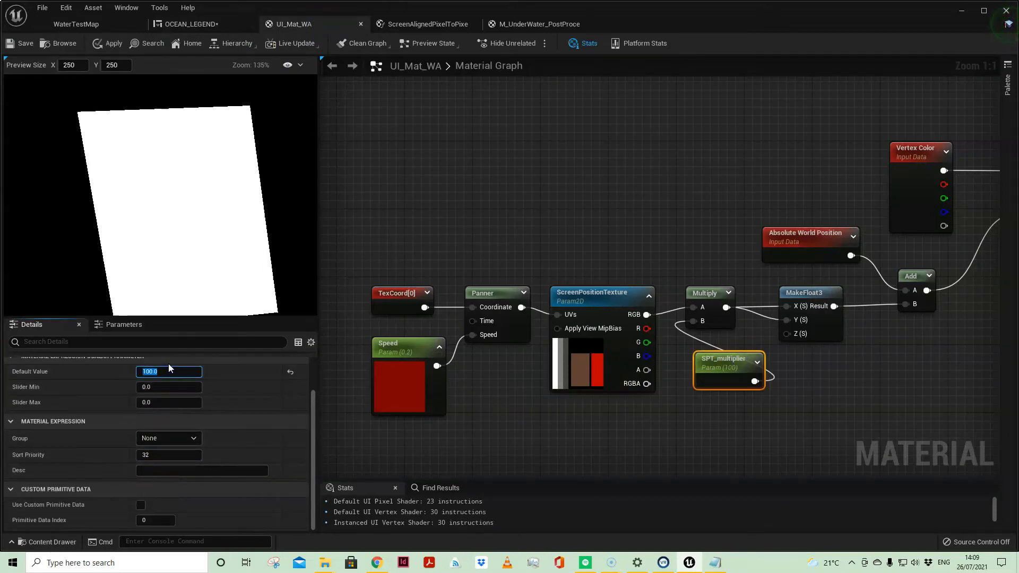
Step: Examine in OCEAN_LEGEND how the calibration texture and stronger multiplier displace the letters of the widget text
click(207, 24)
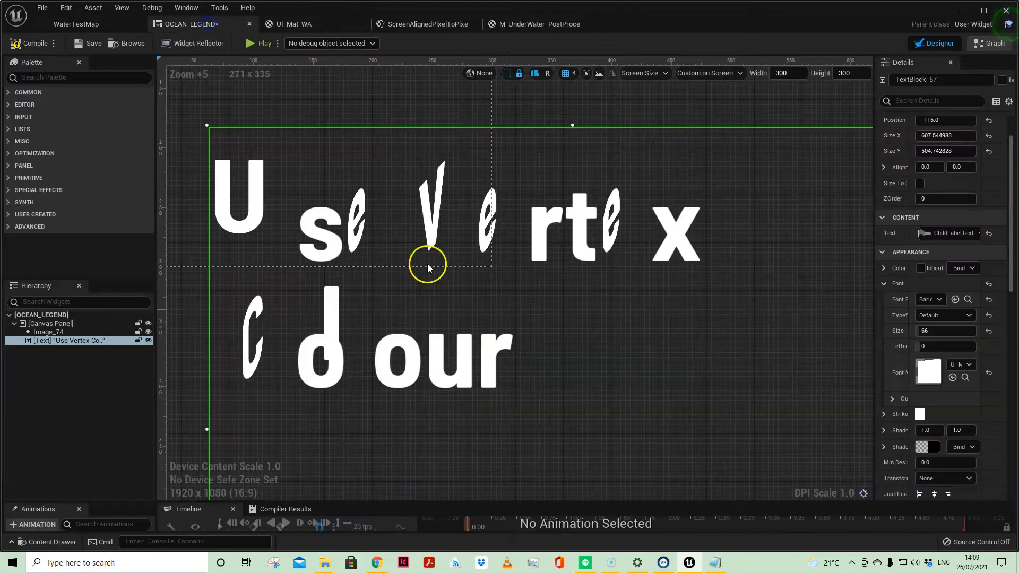
scroll(584, 395, down, 3)
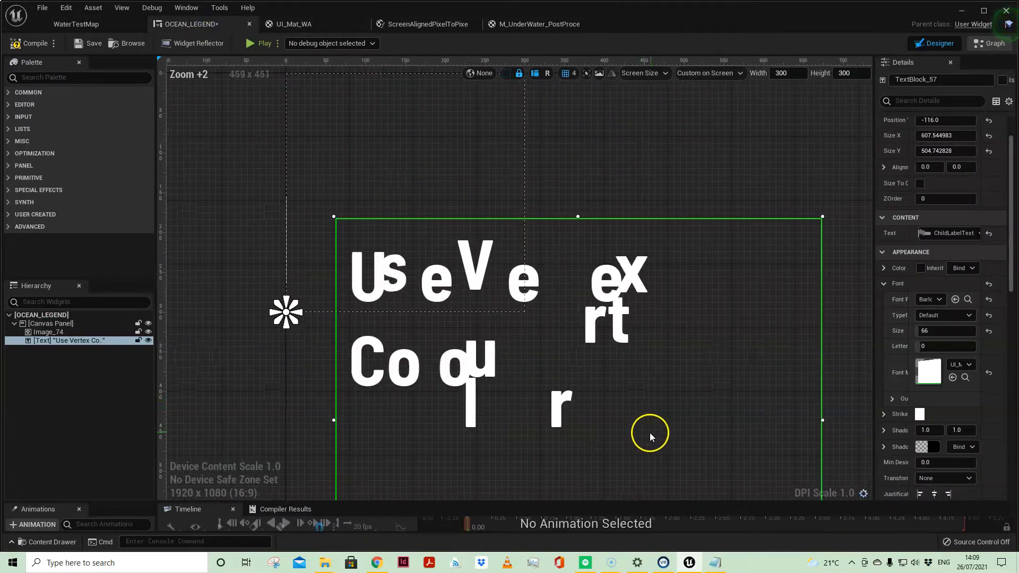
right_drag(675, 200, 597, 165)
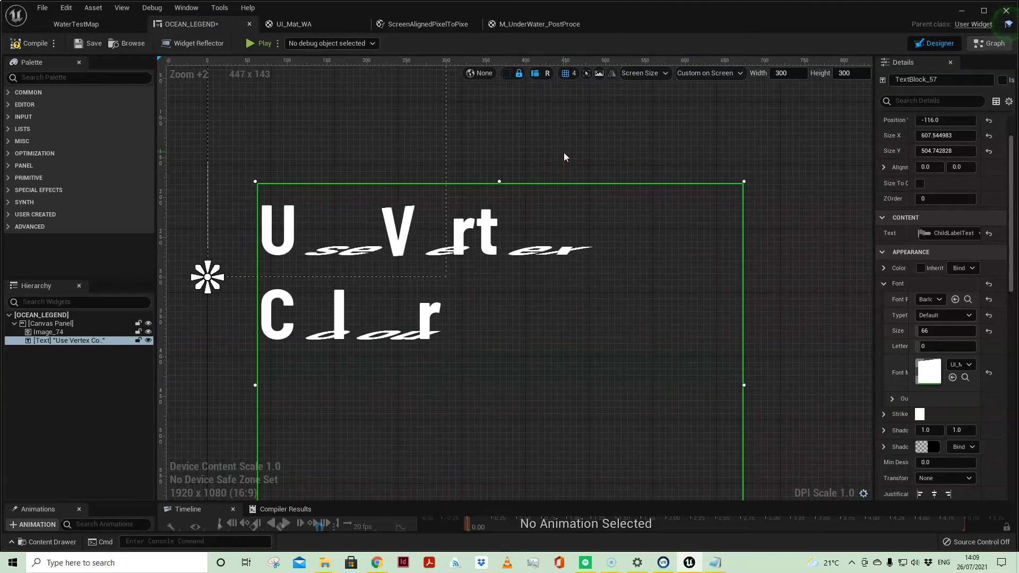
scroll(588, 335, up, 3)
right_drag(581, 349, 705, 377)
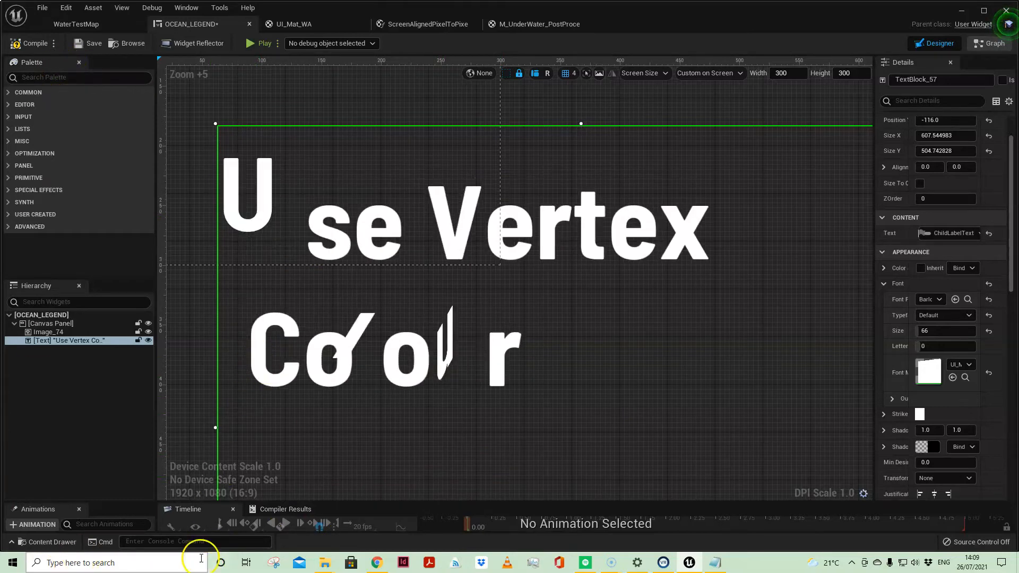
scroll(318, 432, down, 3)
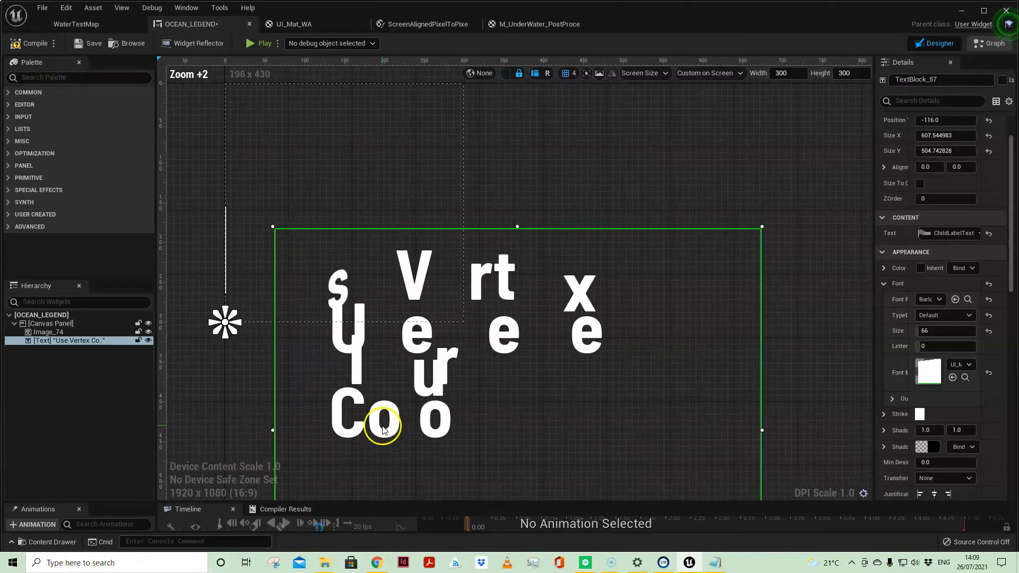
right_drag(378, 423, 393, 323)
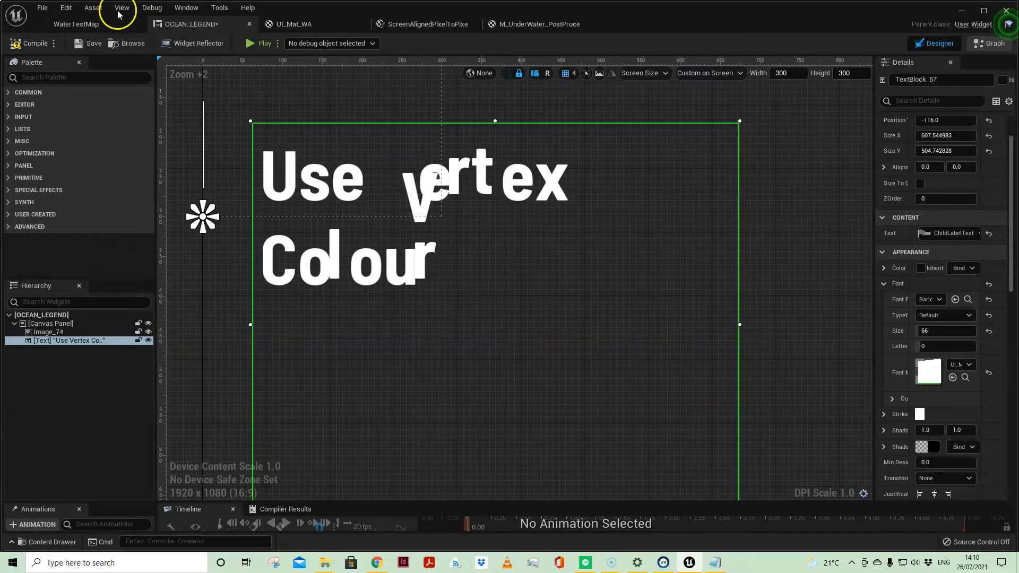
Step: Examine the ScreenAlignedUVs node feeding the Texture node in UI_Mat_WA and check its effect on the text in OCEAN_LEGEND
click(307, 24)
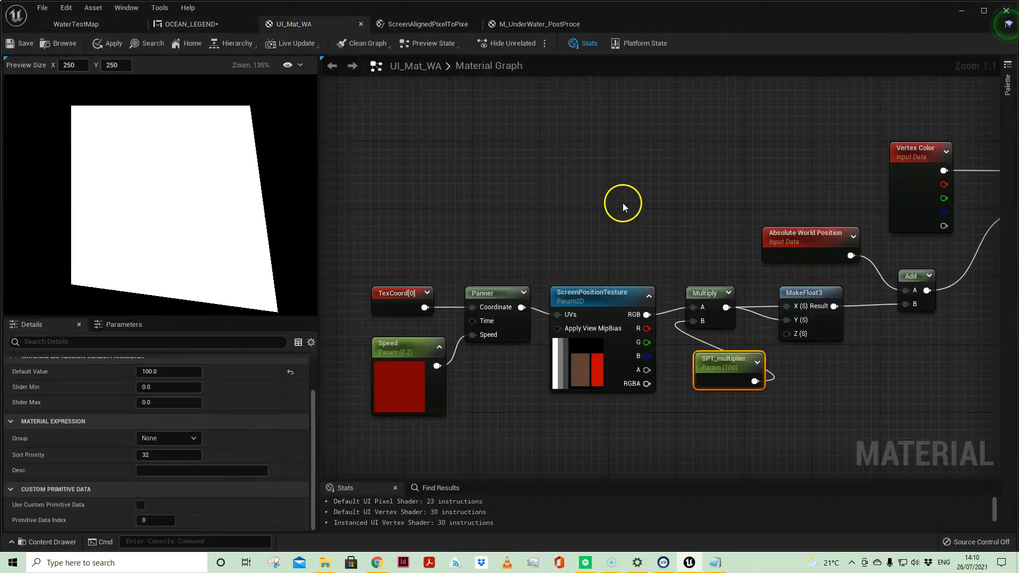
right_drag(612, 208, 506, 315)
scroll(586, 378, down, 3)
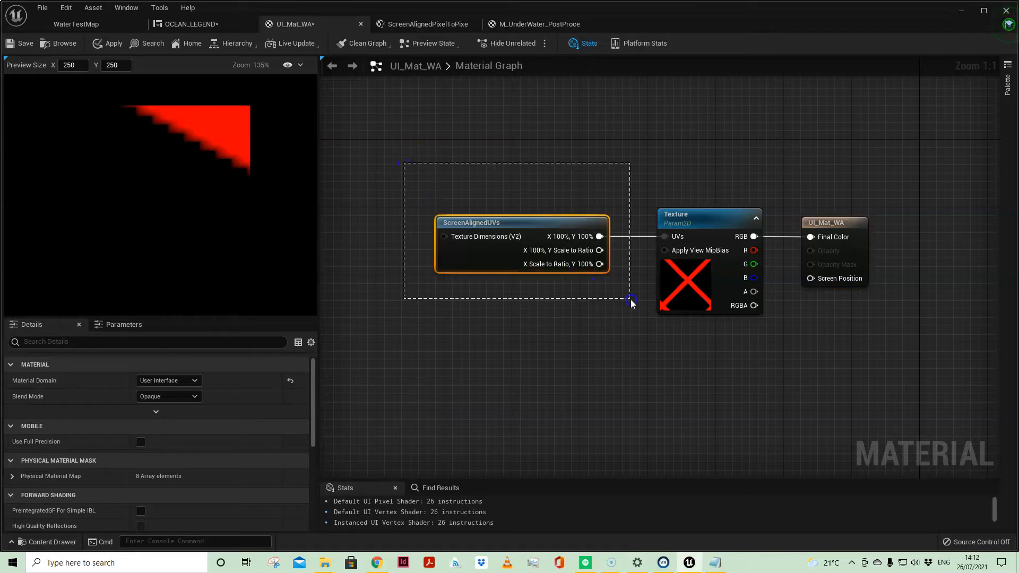
drag(632, 302, 630, 299)
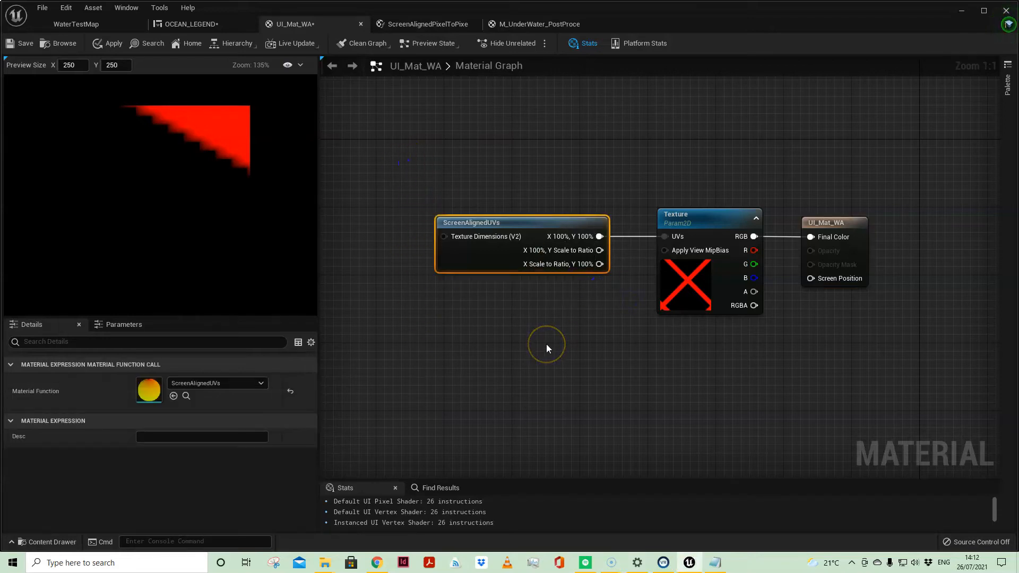
click(576, 145)
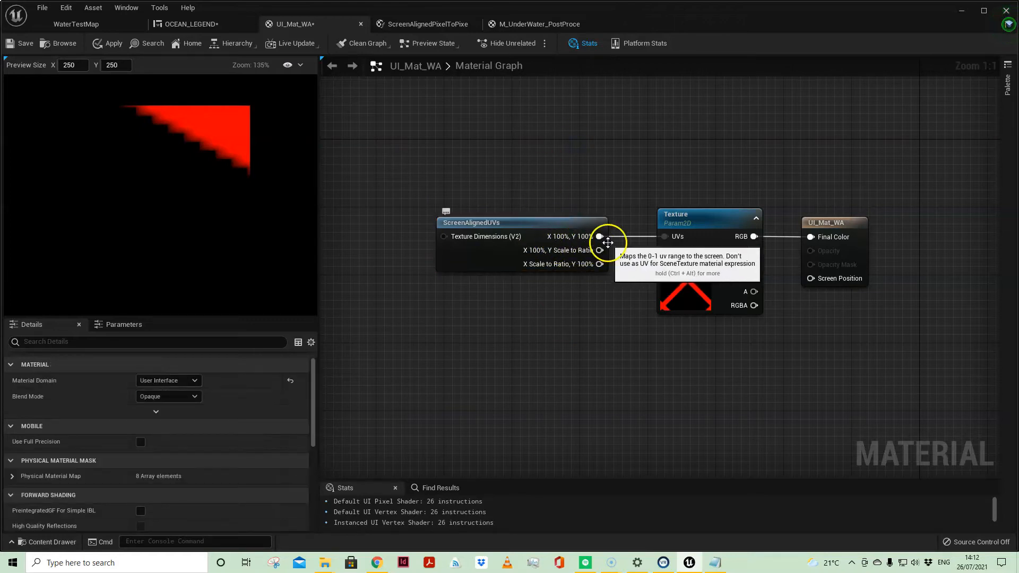
drag(627, 169, 779, 369)
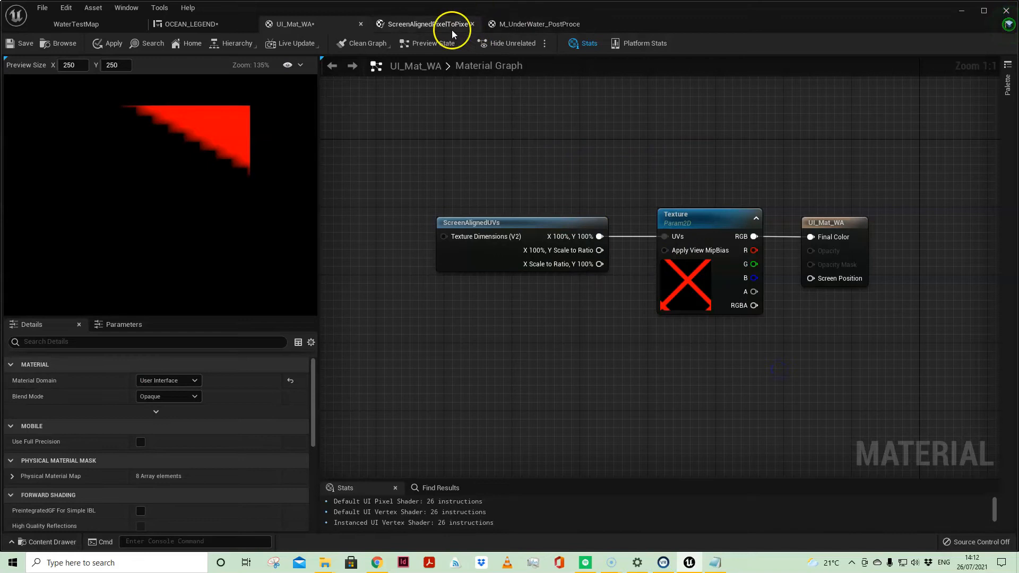
click(191, 24)
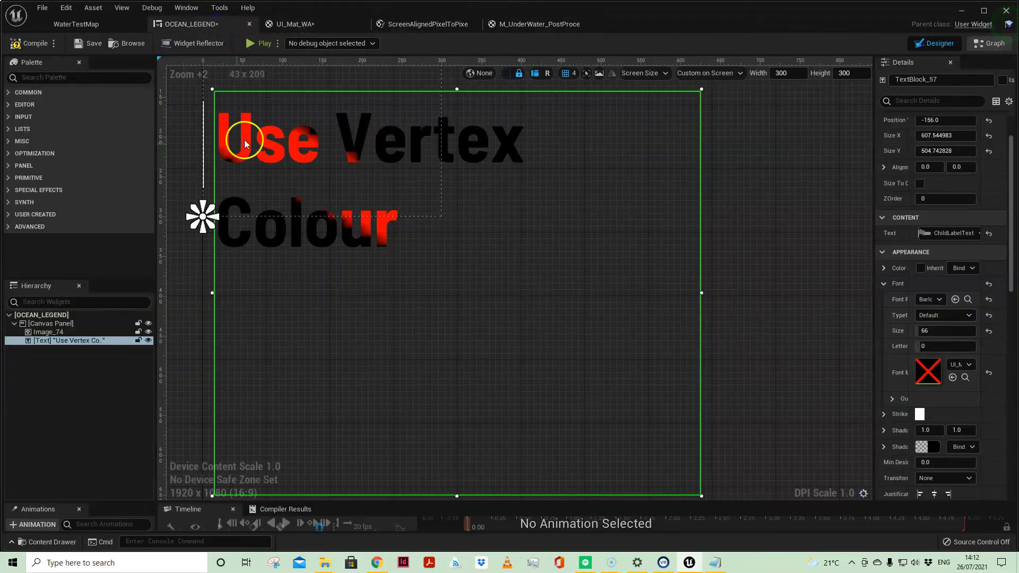
Step: Reposition the text block on the OCEAN_LEGEND canvas to check how the screen-aligned texture shifts across the letters
drag(432, 175, 180, 138)
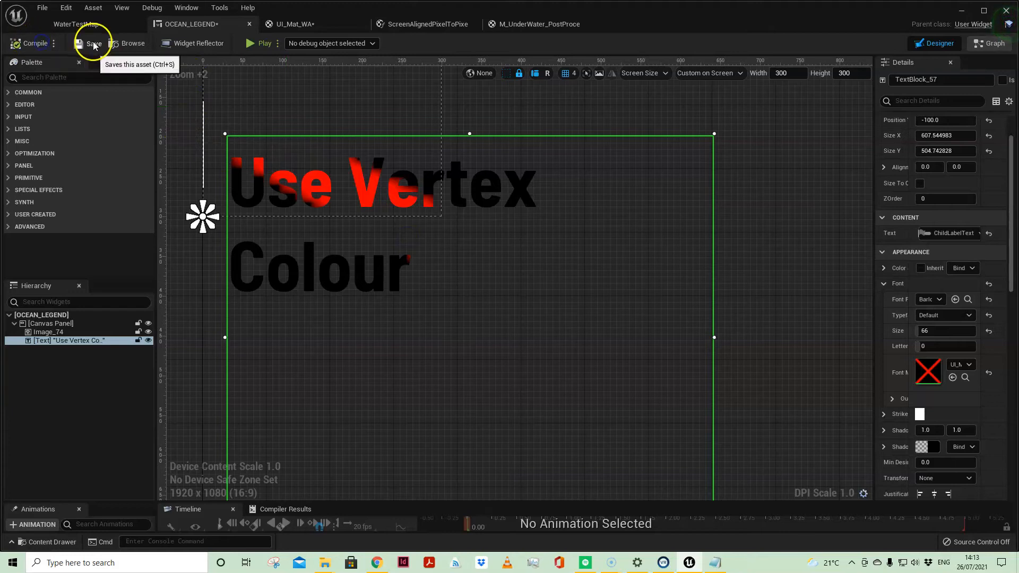
Step: Replace the Texture node's image in UI_Mat_WA with ChromaticSpreadTexture and save the material
click(301, 24)
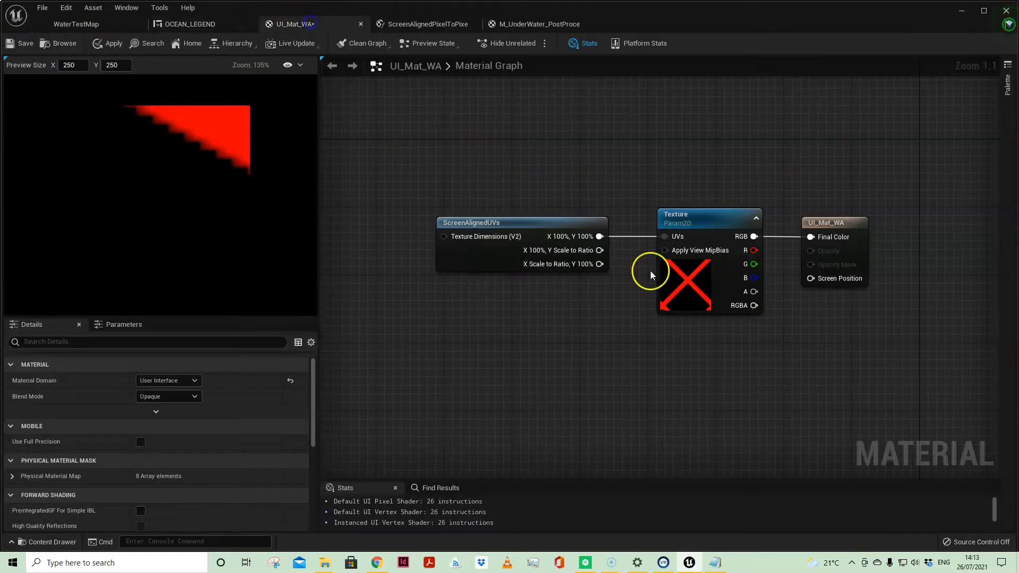
click(682, 215)
scroll(239, 443, down, 5)
scroll(255, 450, down, 1)
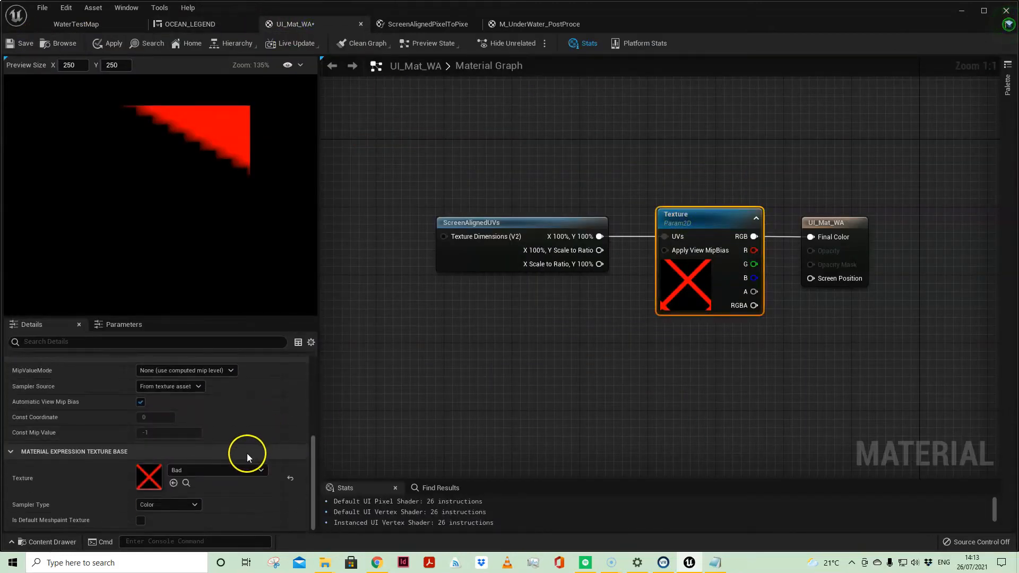
click(192, 472)
scroll(249, 418, down, 5)
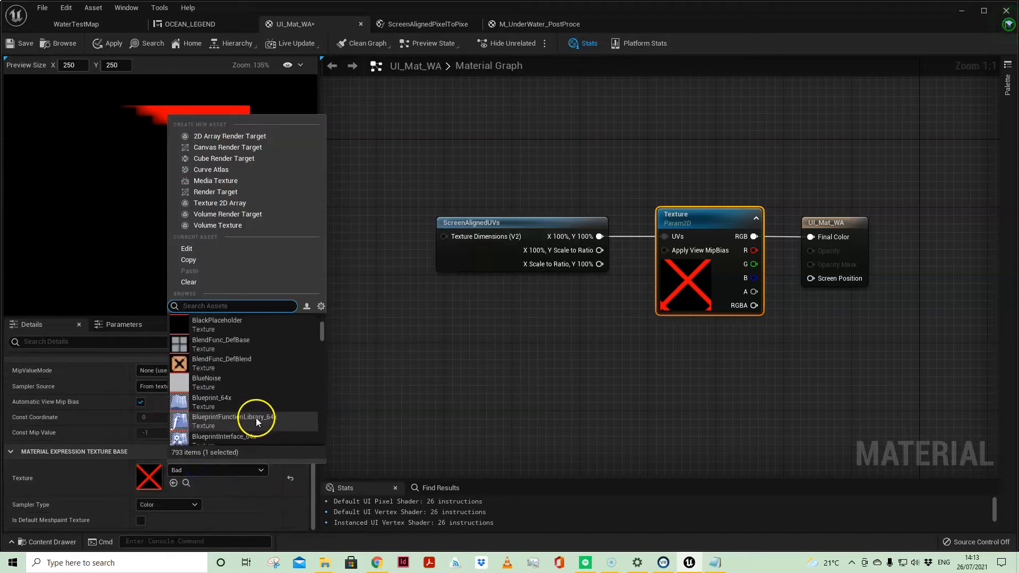
scroll(263, 423, down, 10)
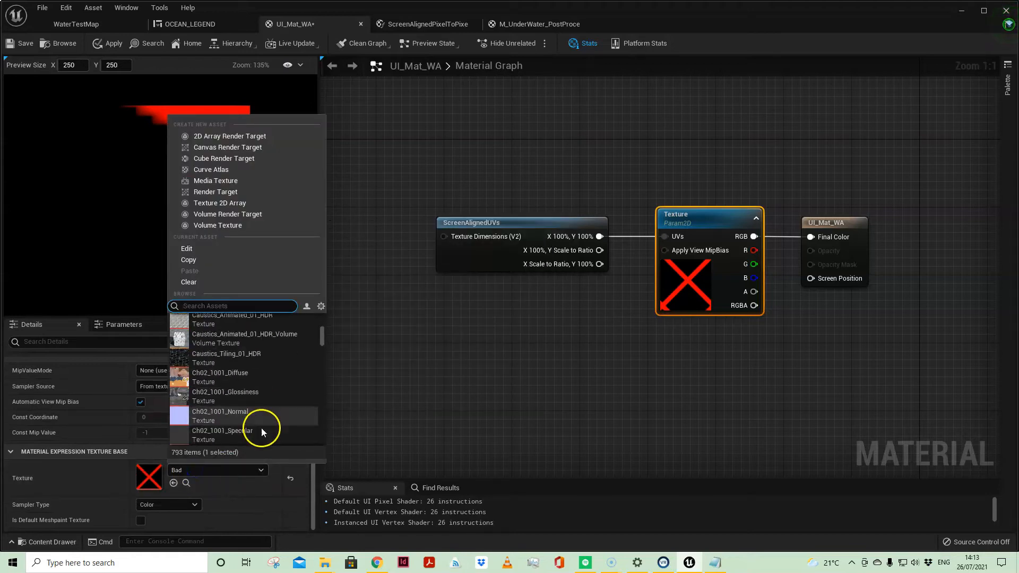
scroll(259, 429, down, 6)
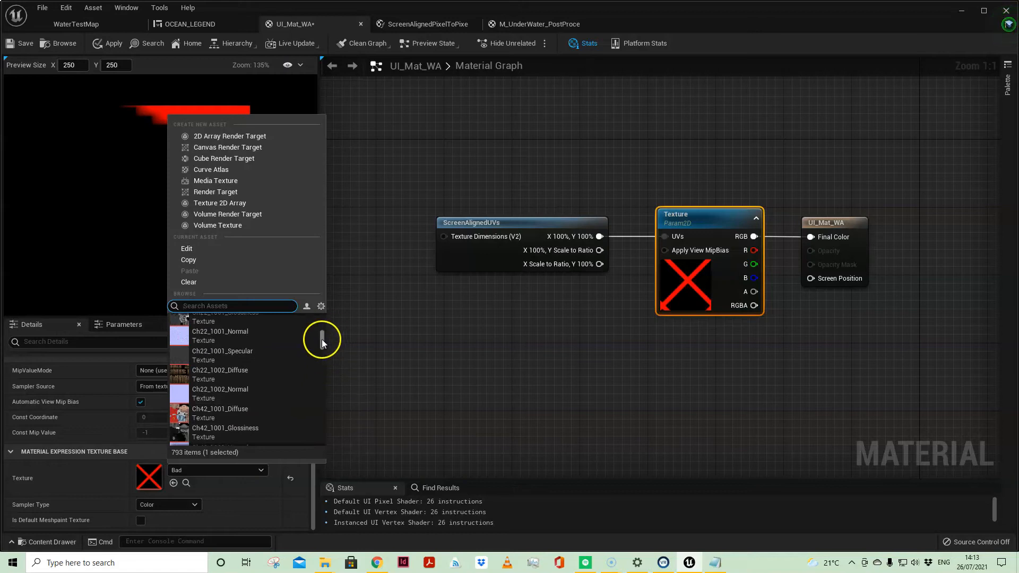
scroll(261, 394, down, 8)
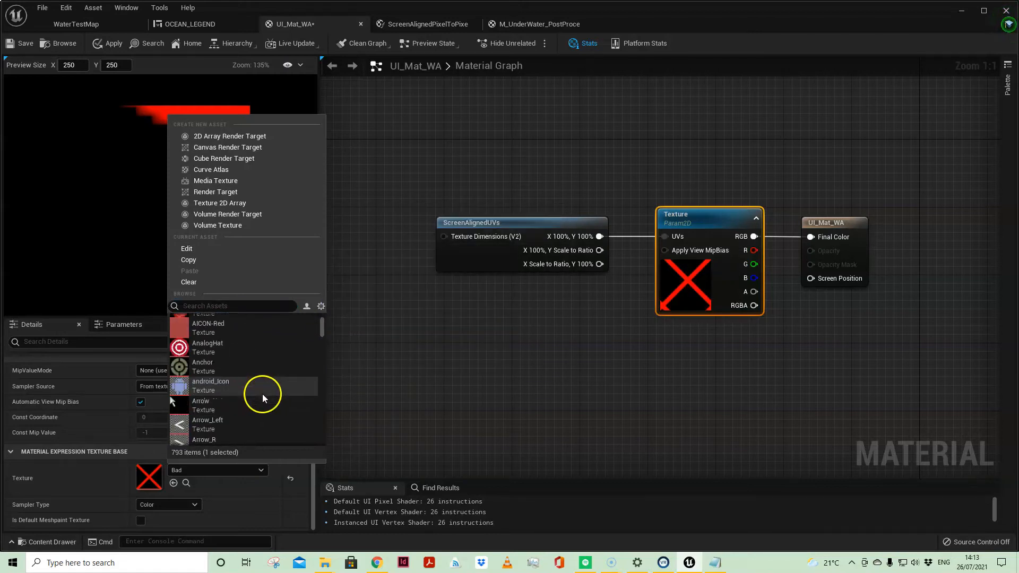
scroll(262, 393, down, 8)
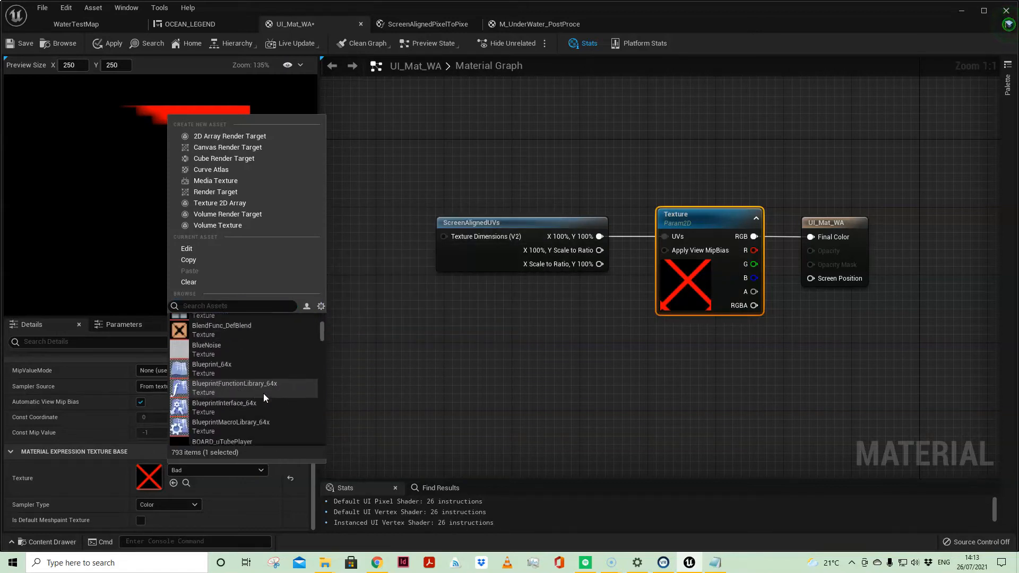
scroll(263, 393, down, 8)
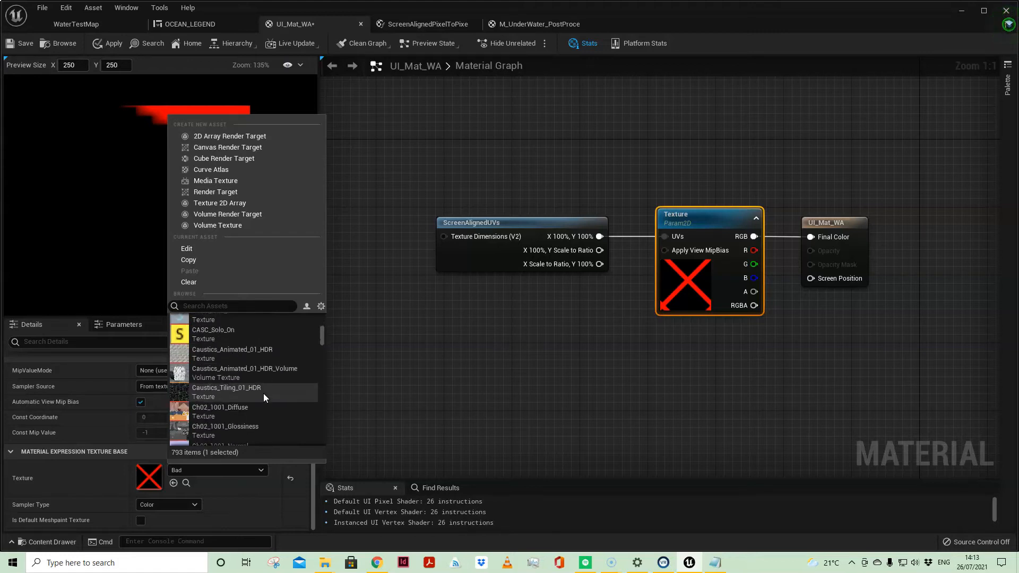
scroll(264, 393, down, 8)
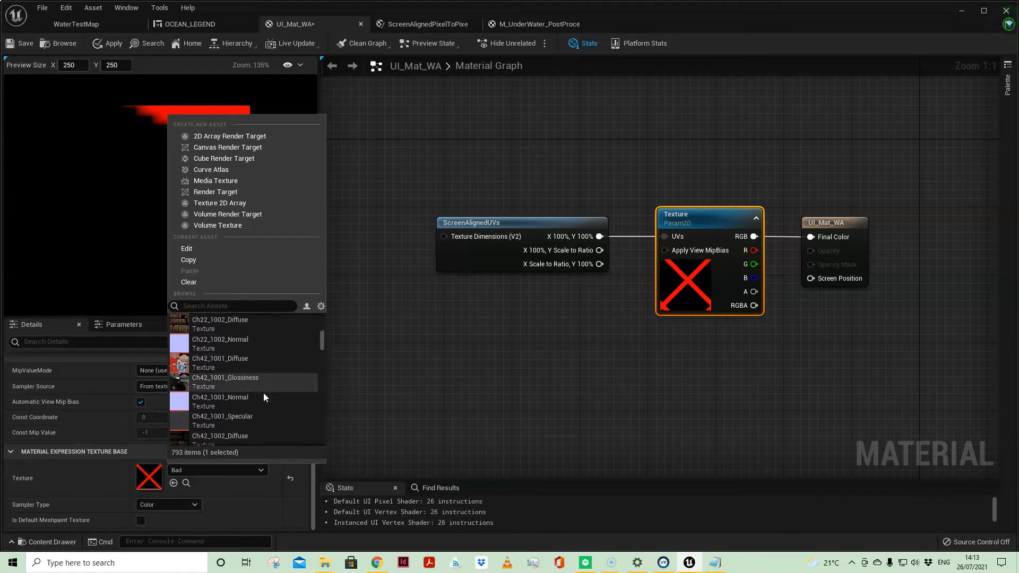
click(224, 364)
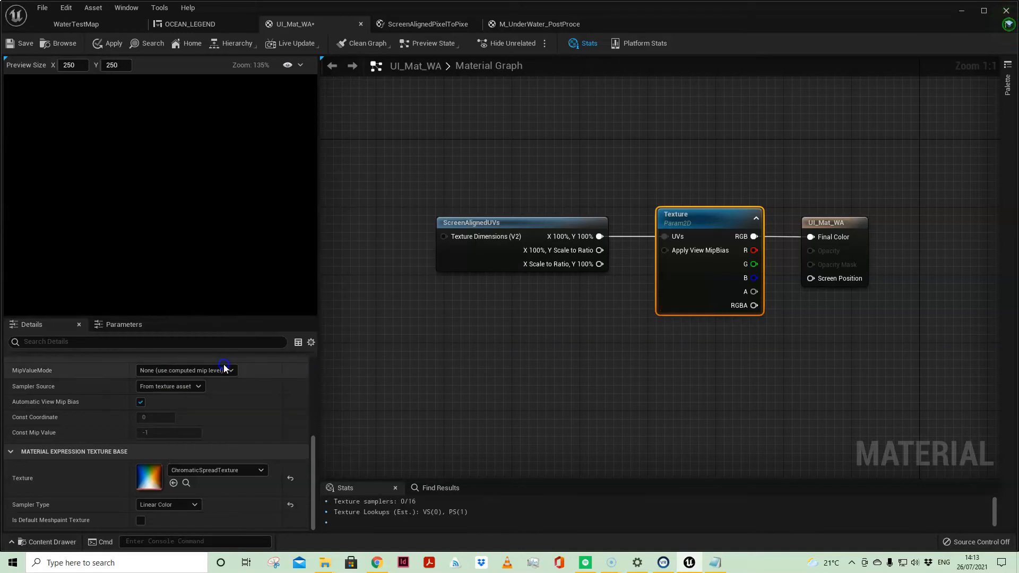
click(23, 43)
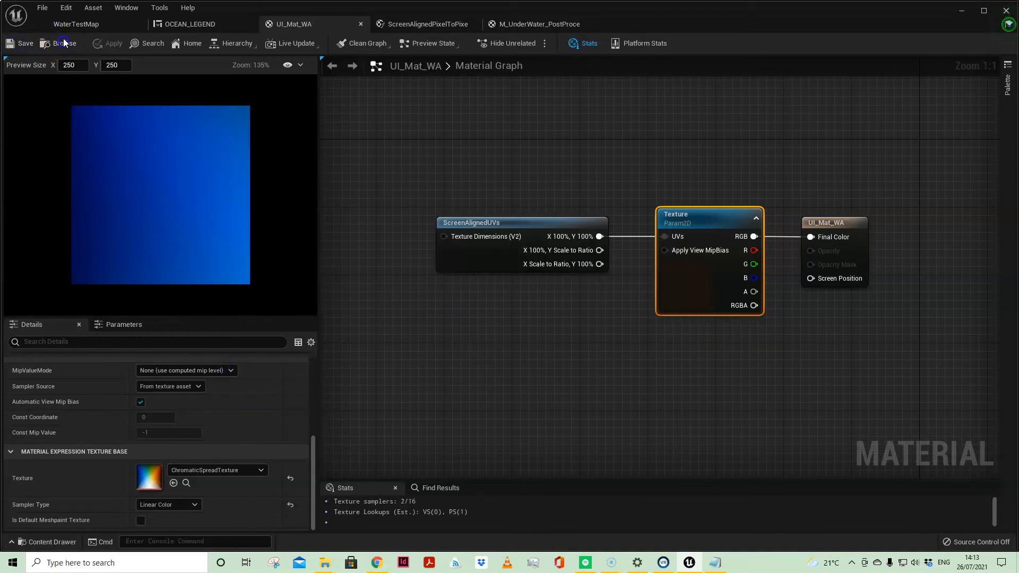
Step: Play WaterTestMap full screen and examine the colour and distortion of the ships' label text, ending the session once checked
click(95, 25)
click(593, 43)
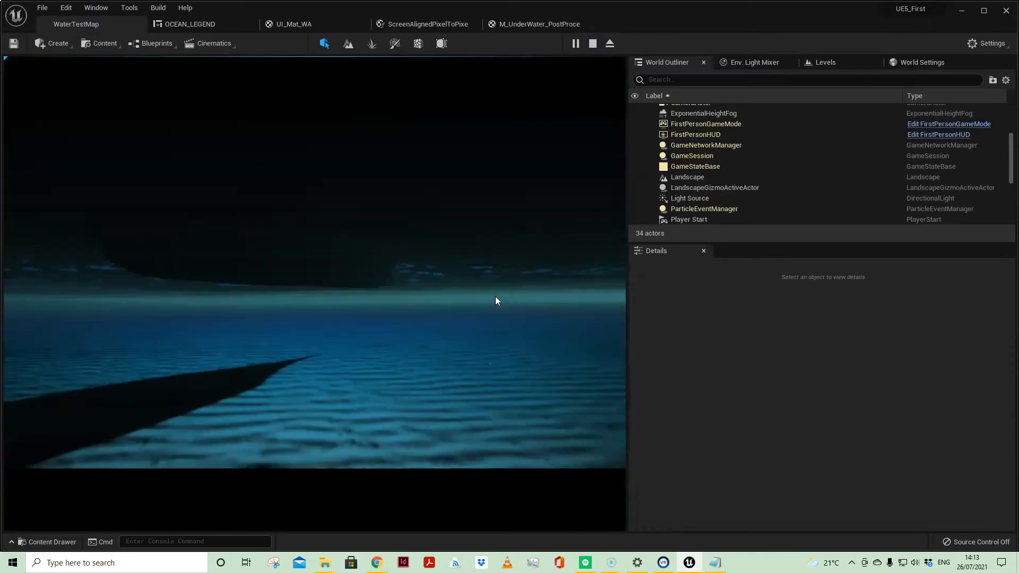
key(F11)
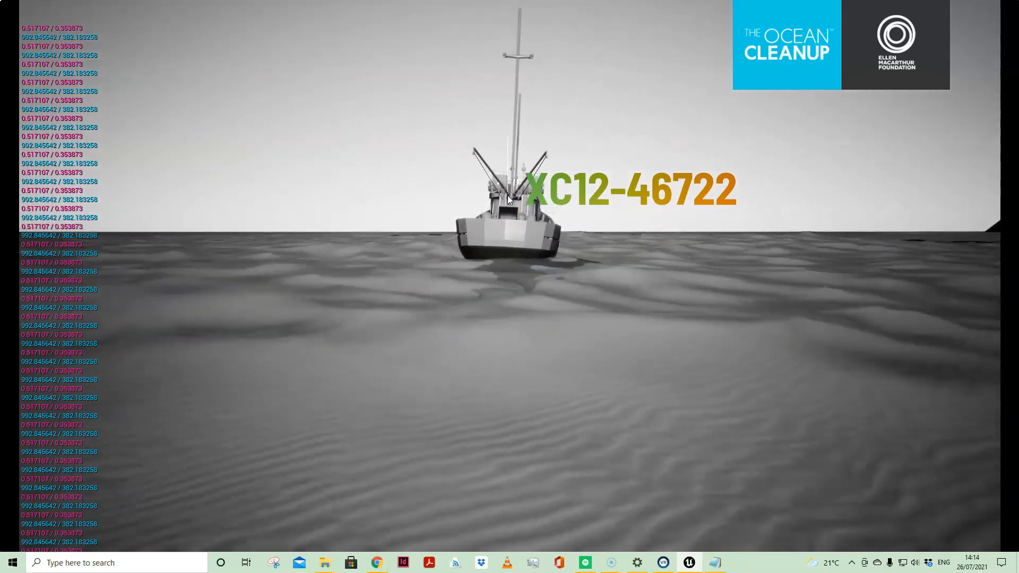
click(523, 212)
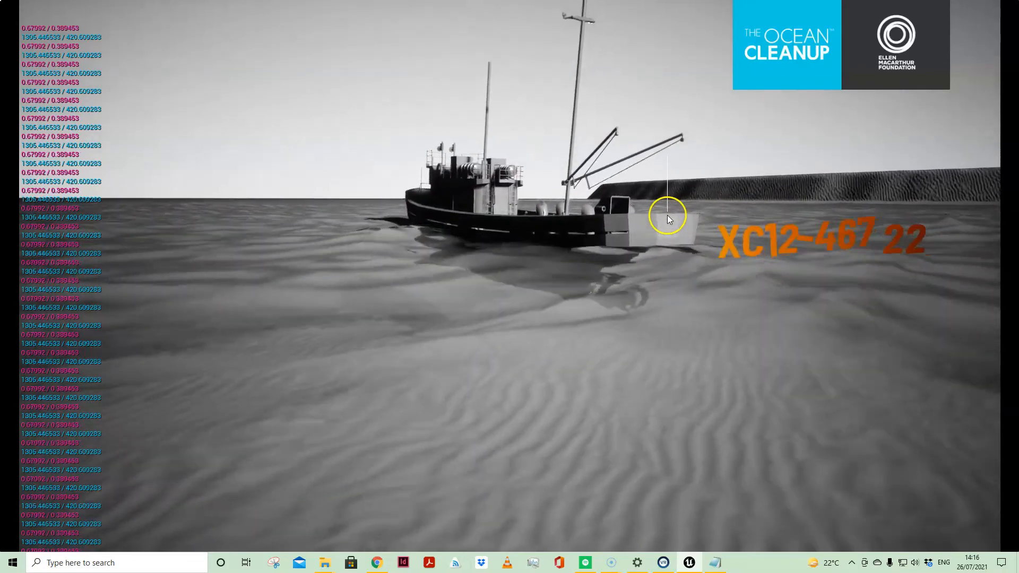
click(667, 215)
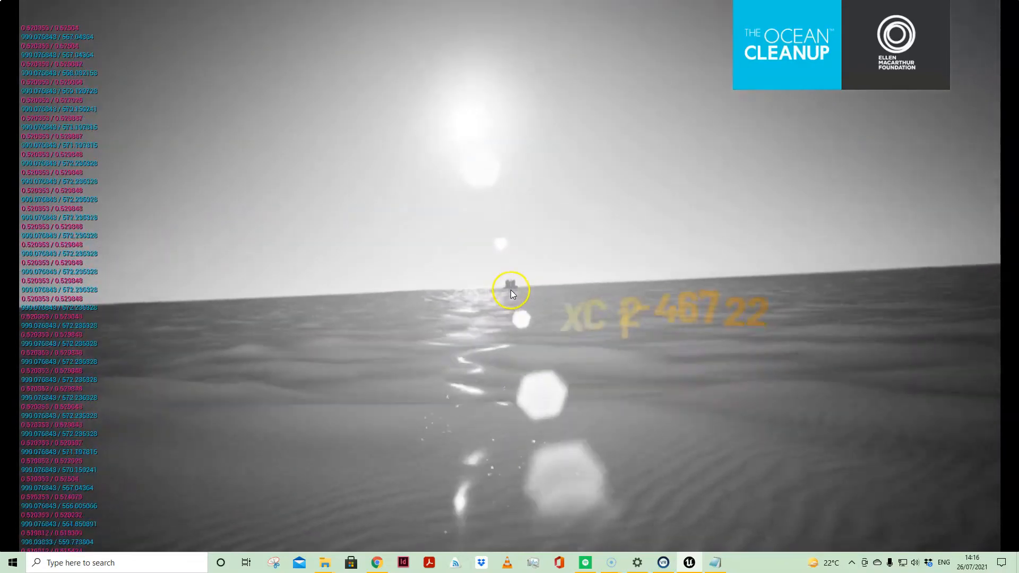
click(515, 256)
click(514, 256)
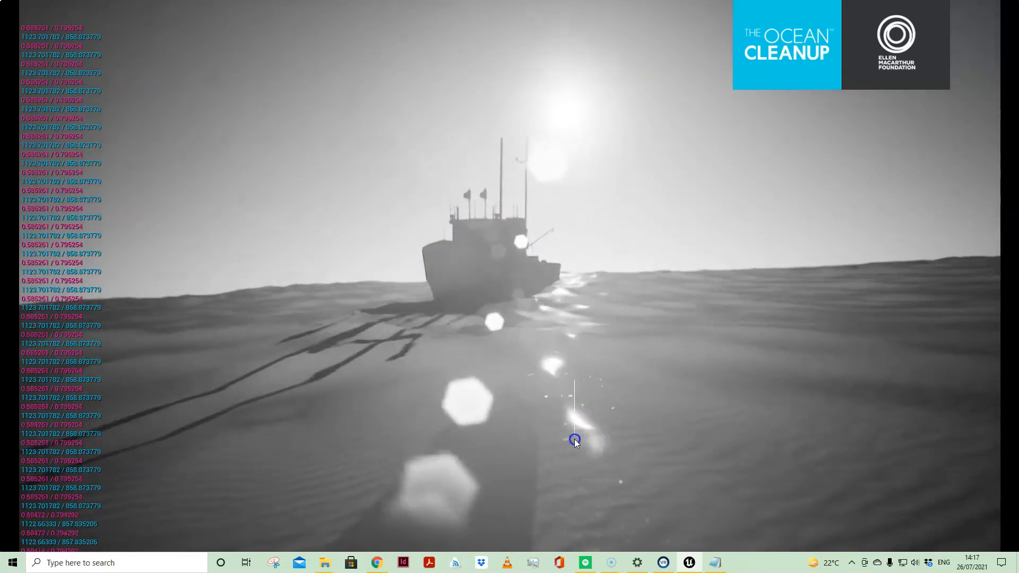
key(Escape)
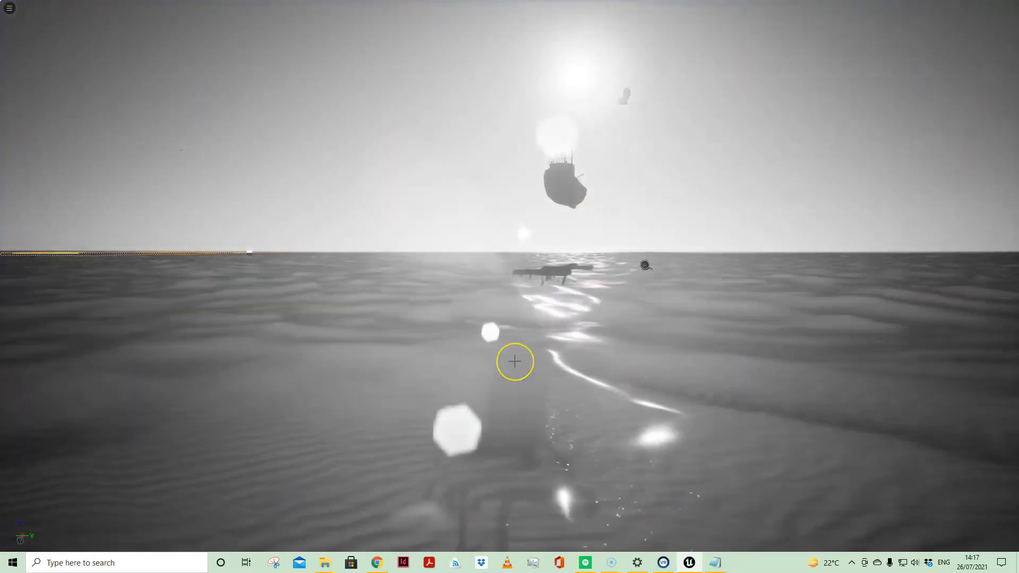
key(F11)
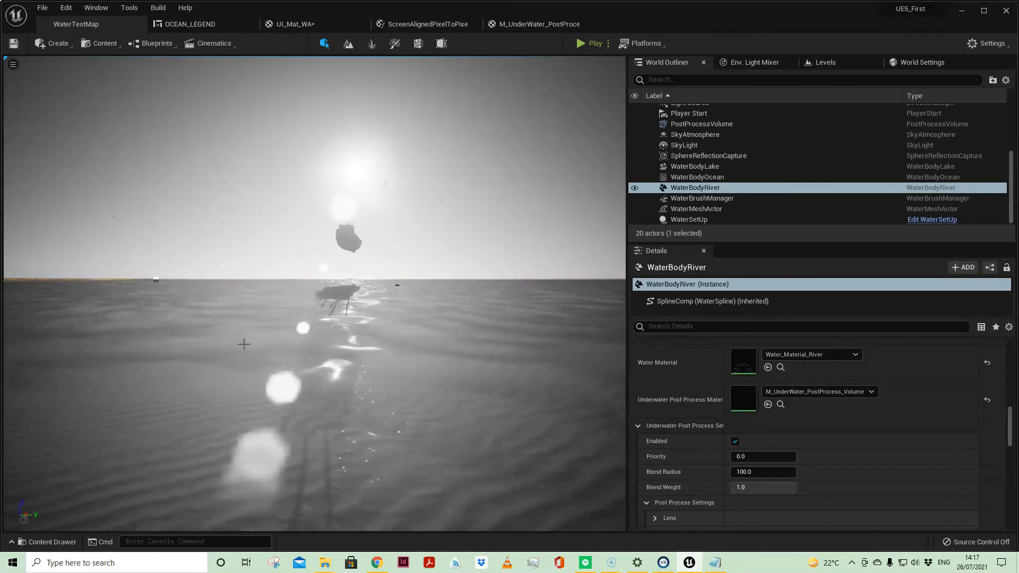
Step: Examine in UI_Mat_WA's MousePosition group how the MPC_Ocean X and Y parameters are divided by the XRes and Yres parameters
click(325, 25)
right_drag(303, 208, 655, 317)
scroll(655, 317, down, 3)
right_drag(590, 304, 806, 442)
right_drag(382, 298, 321, 244)
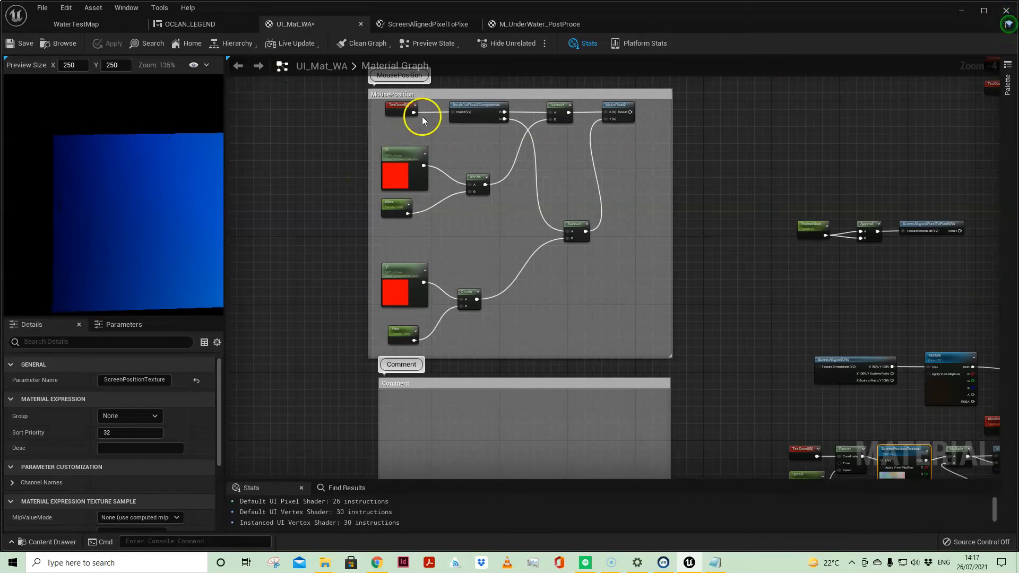
scroll(348, 134, up, 1)
right_drag(335, 159, 333, 174)
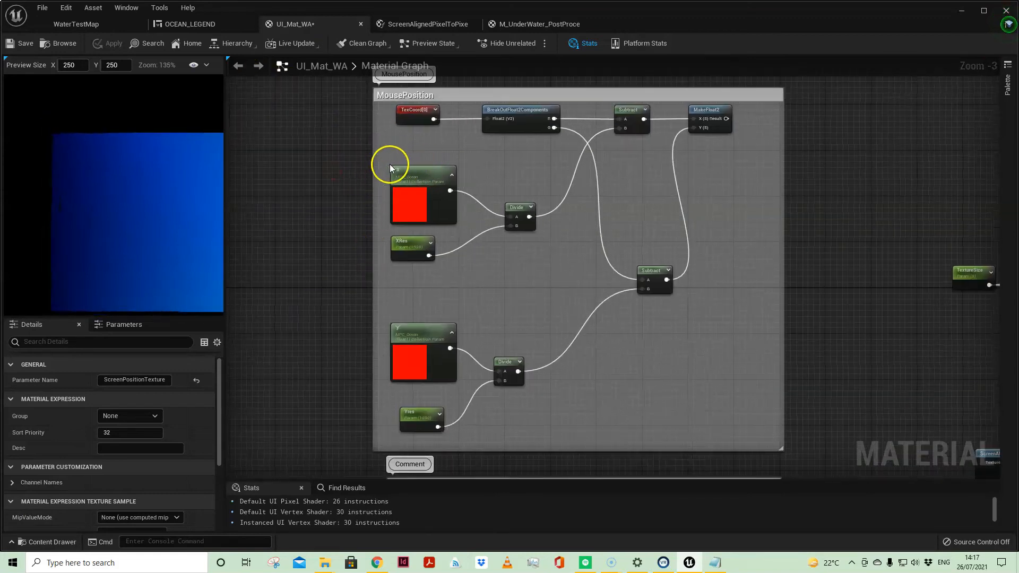
click(411, 172)
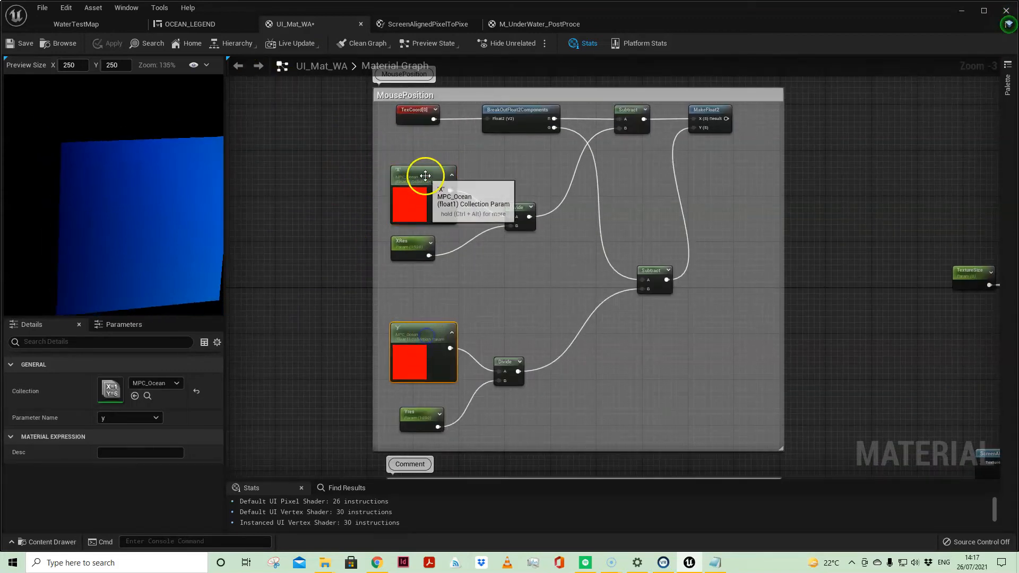
click(438, 340)
click(294, 269)
drag(362, 162, 373, 199)
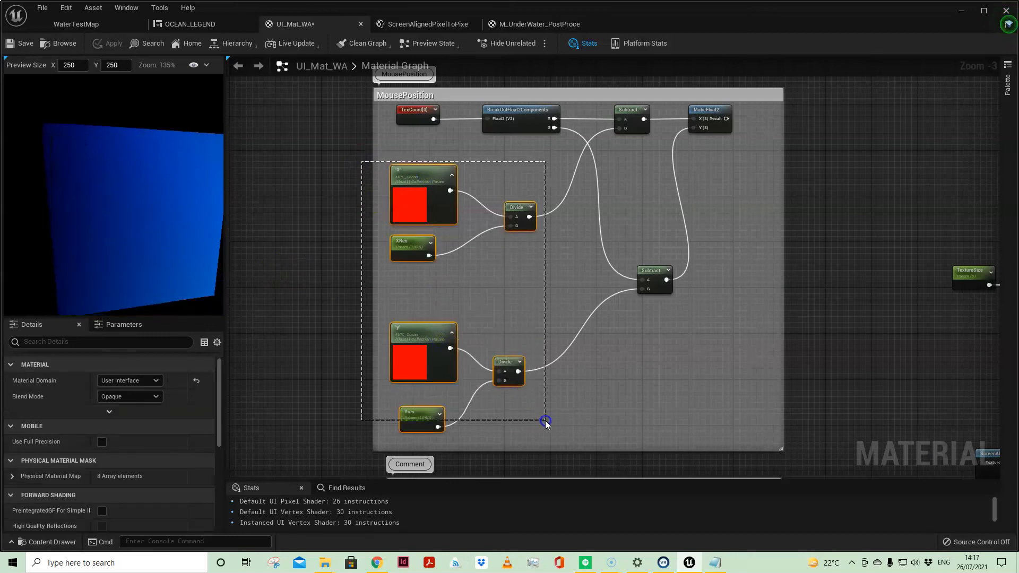
drag(545, 421, 549, 423)
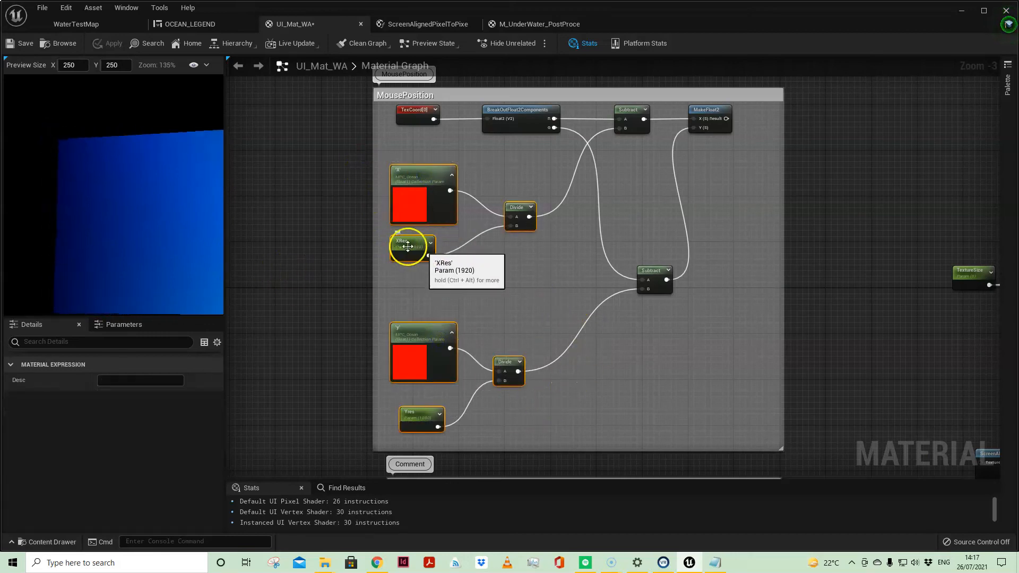
Step: Examine how the MousePosition group splits the TexCoord, subtracts the divided X and Y values and recombines them with MakeFloat2
right_drag(549, 297, 449, 324)
click(327, 173)
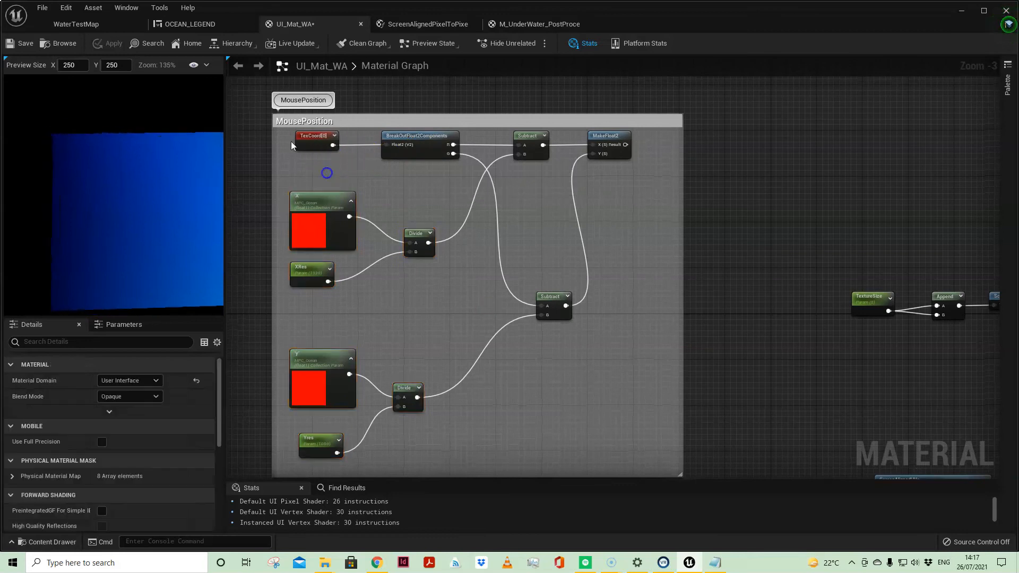
drag(434, 159, 434, 160)
click(318, 136)
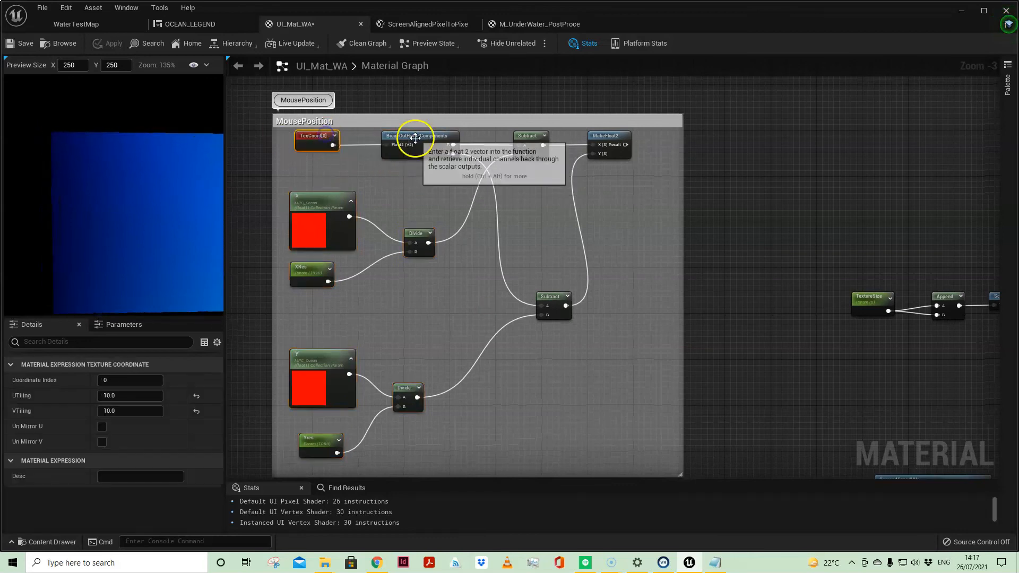
click(409, 136)
right_drag(637, 280, 658, 260)
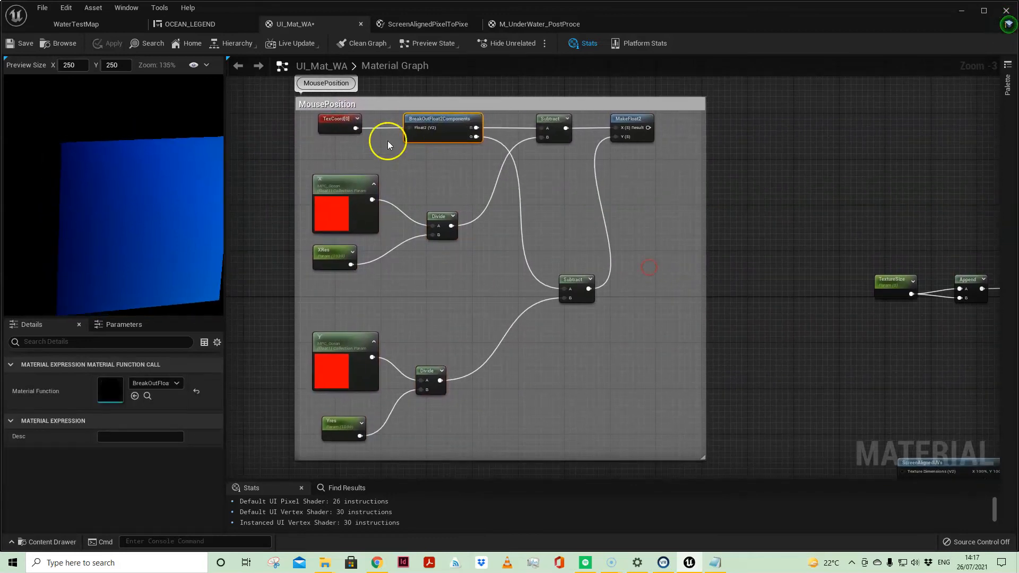
drag(686, 435, 685, 432)
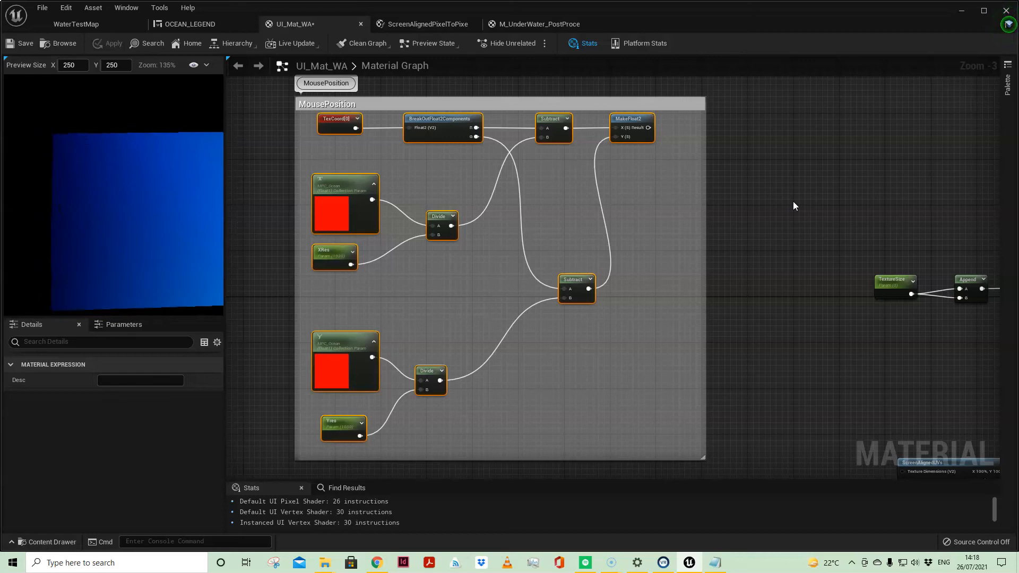
Step: Delete the empty Comment box below the MousePosition group in UI_Mat_WA
mouse_move(731, 350)
right_down()
mouse_move(741, 230)
mouse_move(742, 335)
right_up()
click(352, 393)
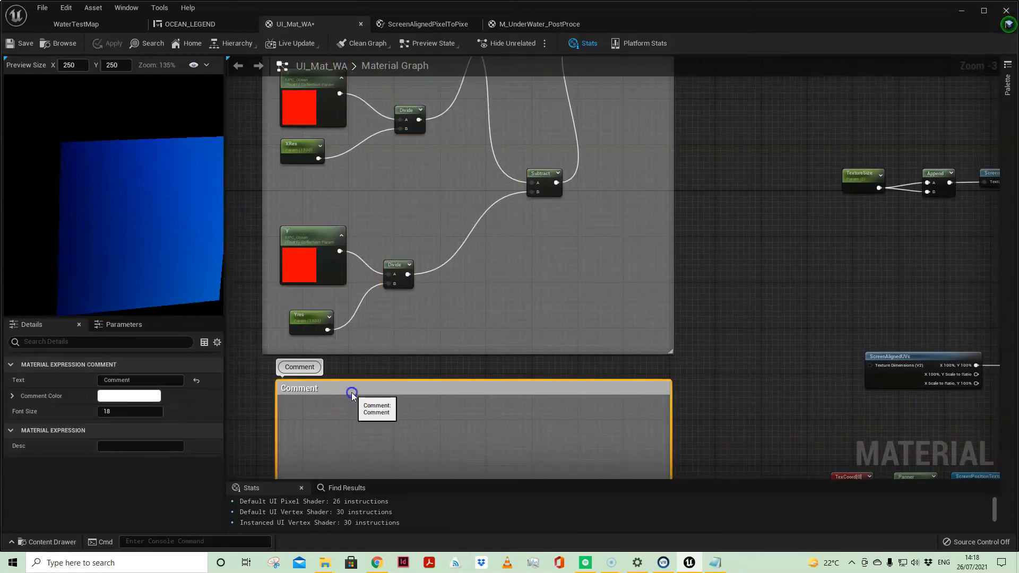
key(Delete)
right_drag(756, 146, 783, 239)
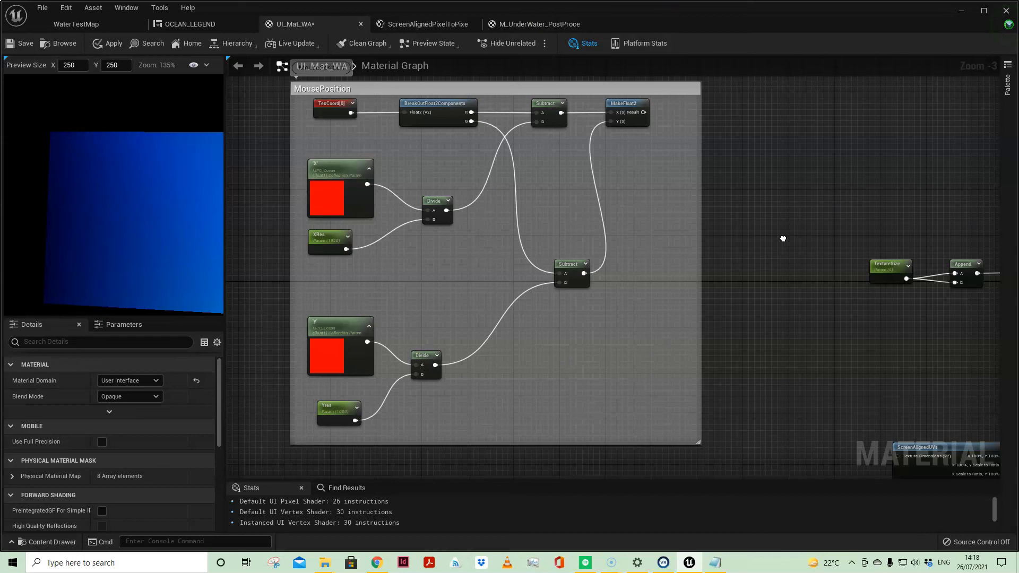
right_drag(783, 239, 621, 208)
scroll(774, 245, down, 1)
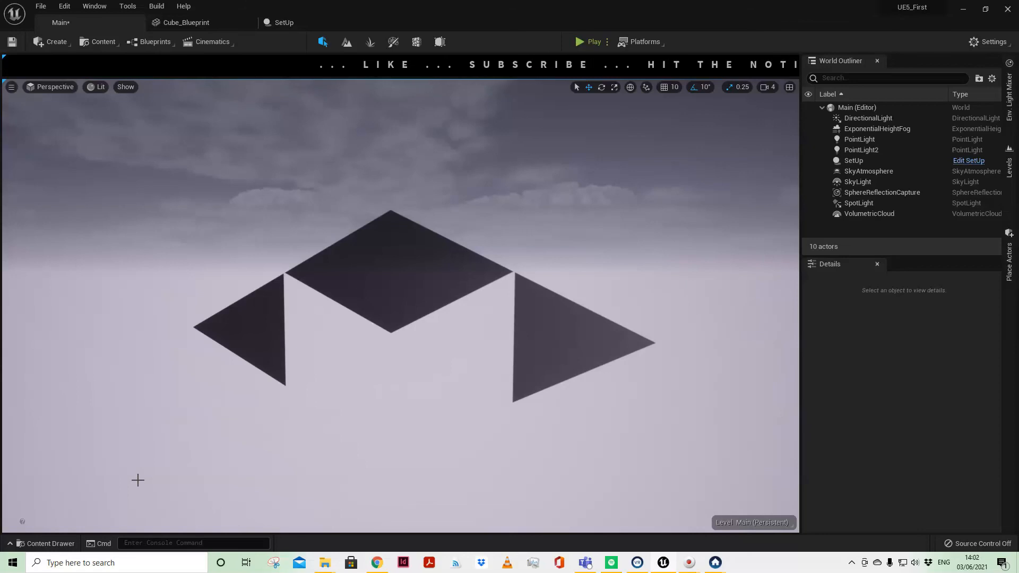
click(115, 435)
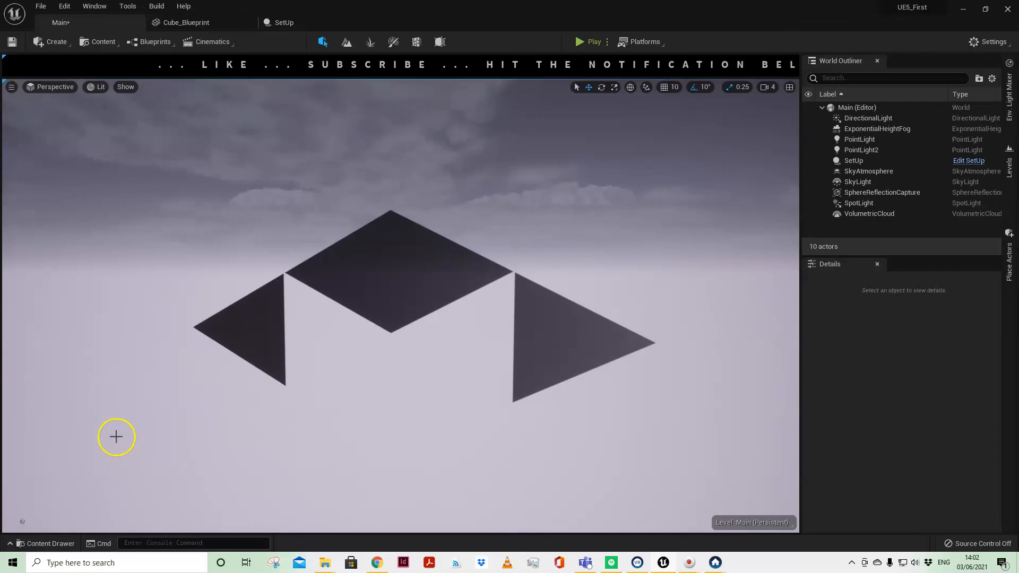